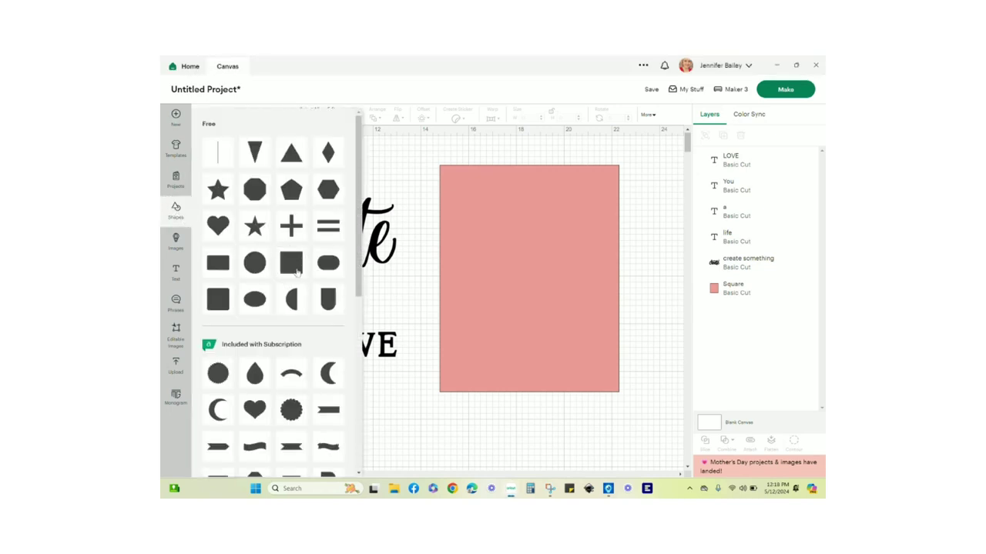
{"action": "left_click", "coordinate": [526, 237]}
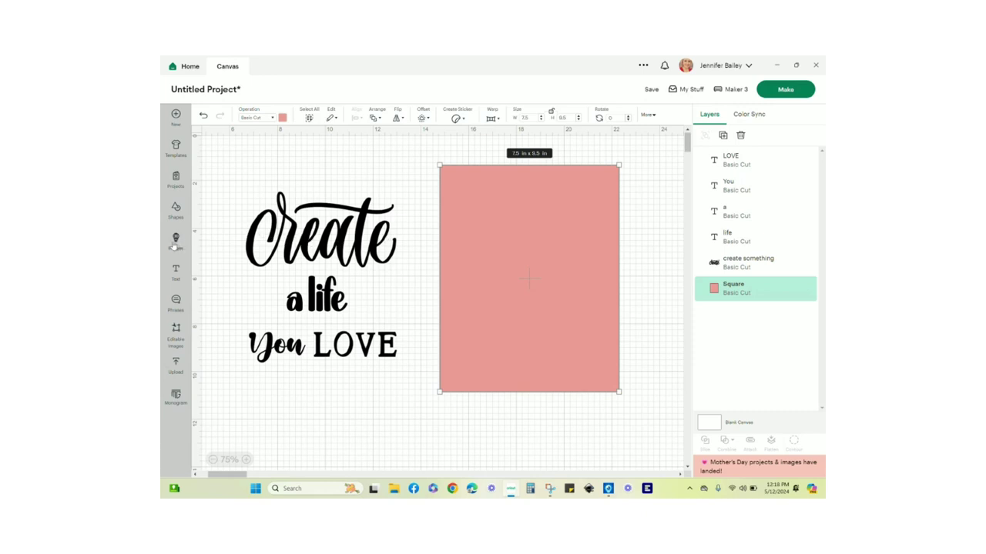
{"action": "left_click", "coordinate": [322, 300]}
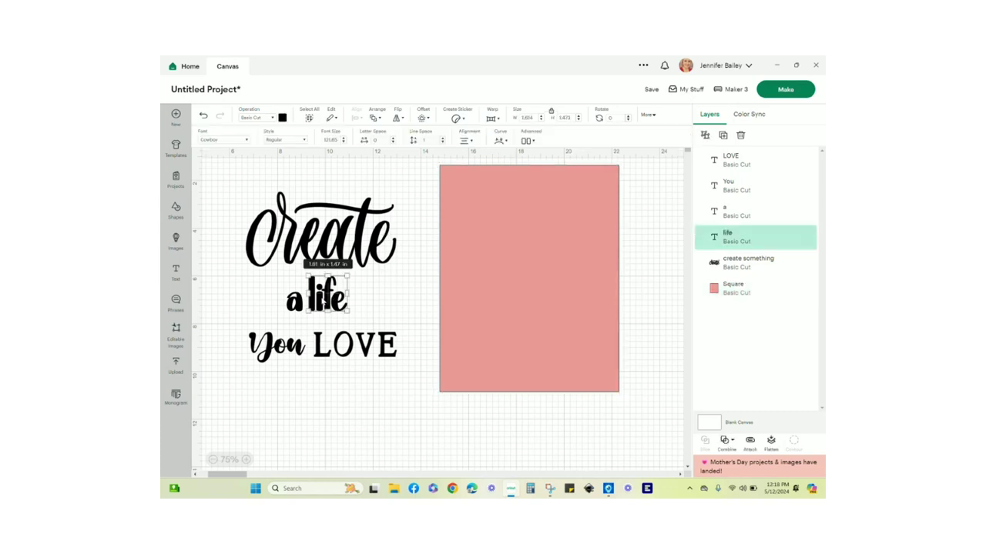
{"action": "left_click", "coordinate": [297, 305]}
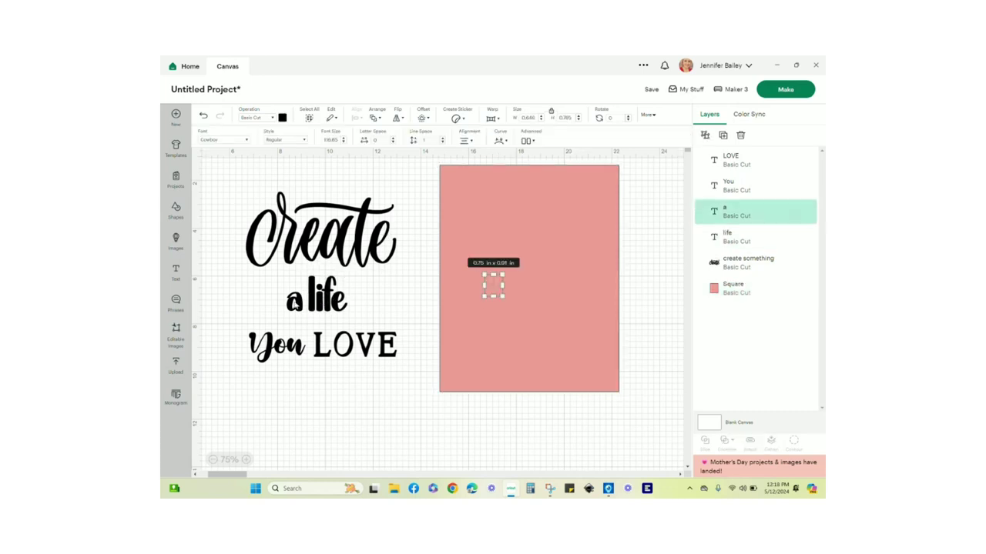
{"action": "left_click", "coordinate": [275, 356]}
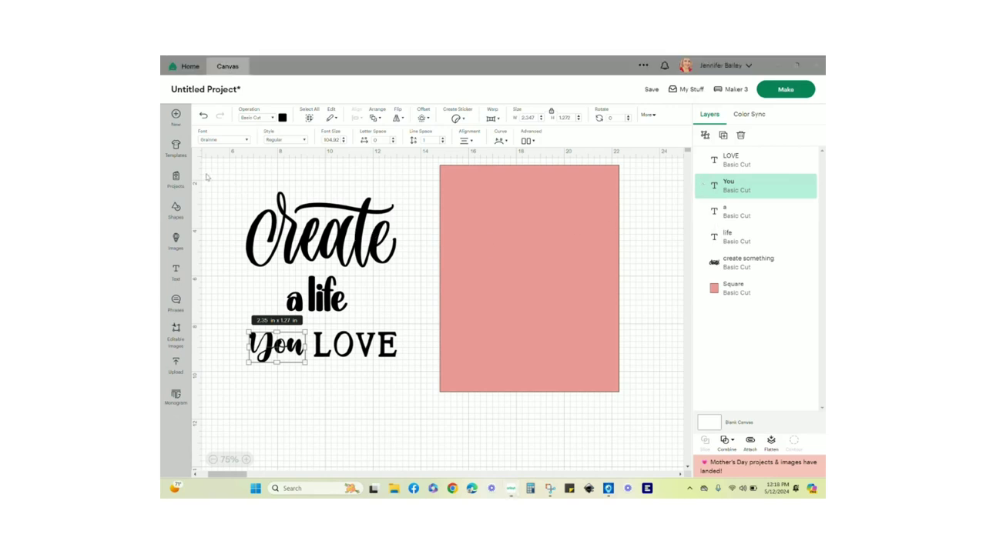
Move the word "create" onto the upper part of the pink rectangle.
{"action": "left_click_drag", "start_coordinate": [307, 236], "coordinate": [515, 241]}
{"action": "key", "text": "ctrl+z"}
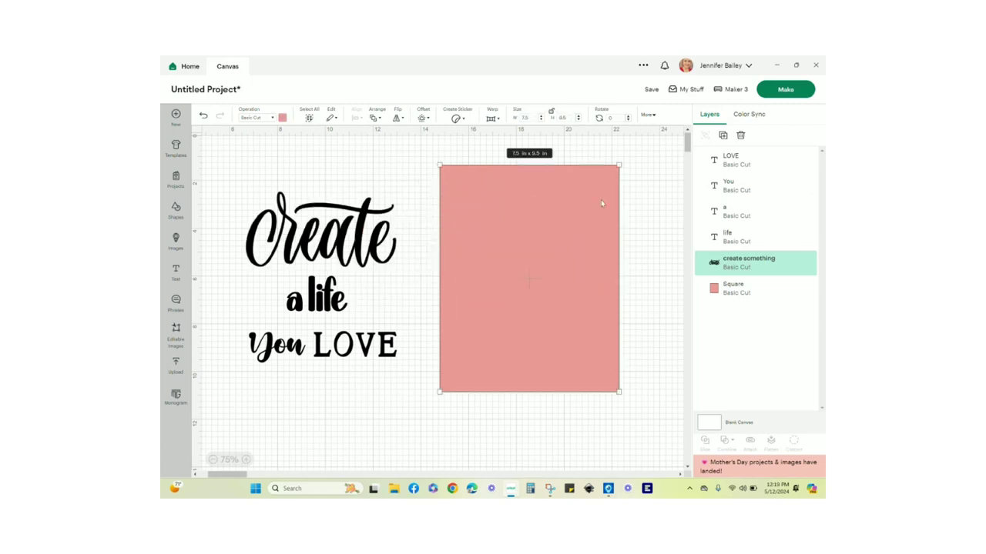
{"action": "key", "text": "ctrl+y"}
{"action": "left_click_drag", "start_coordinate": [326, 231], "coordinate": [480, 234]}
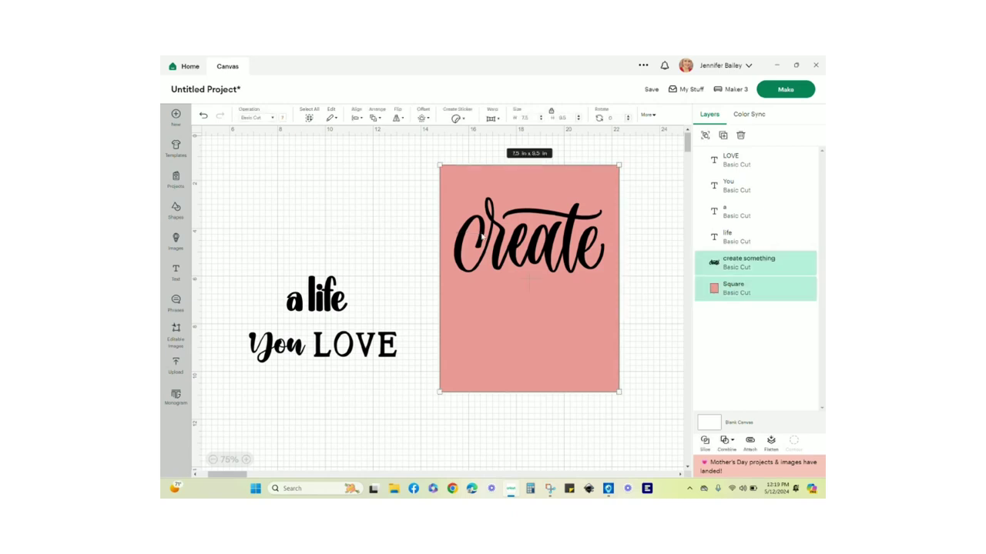
{"action": "left_click", "coordinate": [570, 421]}
Center "create" horizontally on the pink rectangle.
{"action": "left_click", "coordinate": [548, 249]}
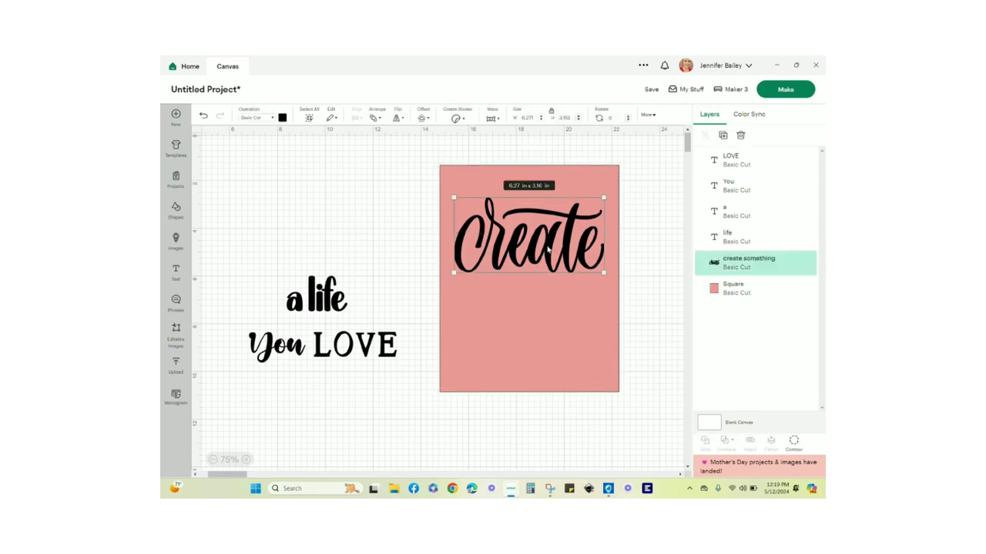
{"action": "left_click_drag", "start_coordinate": [420, 218], "coordinate": [633, 256]}
{"action": "left_click", "coordinate": [357, 118]}
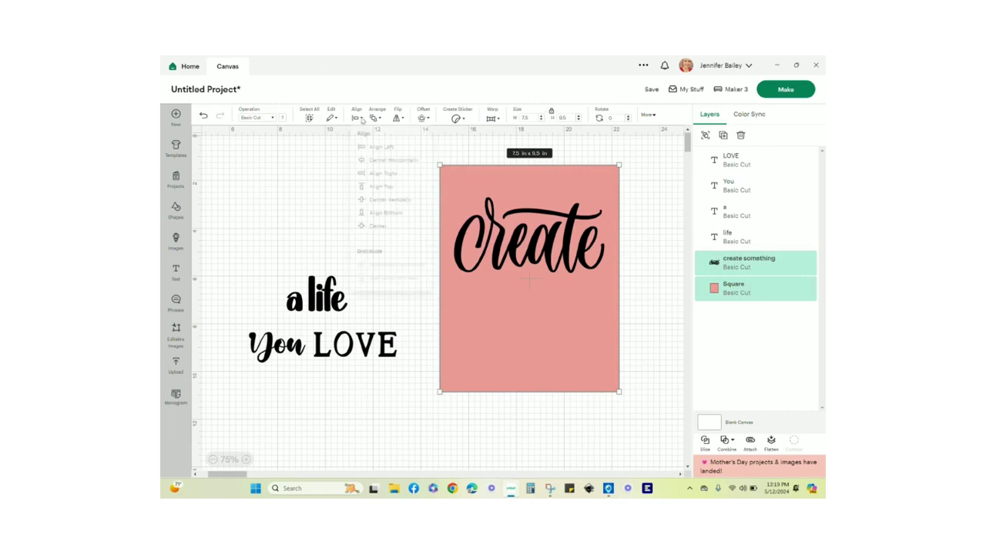
{"action": "left_click", "coordinate": [393, 166]}
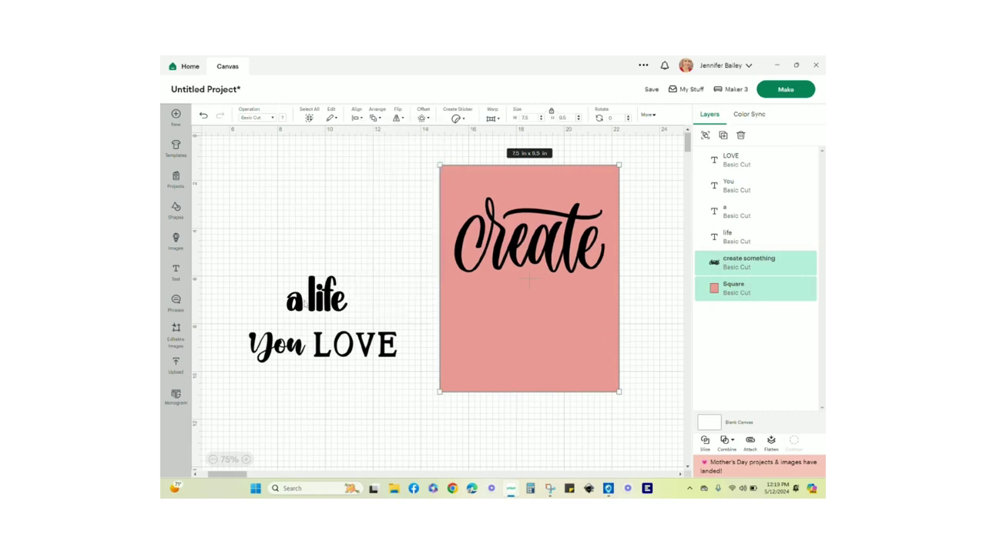
{"action": "left_click", "coordinate": [650, 260]}
Warp "create" with style 1 at an adjustment of 11 and move it off the rectangle to above "a life".
{"action": "left_click", "coordinate": [544, 247]}
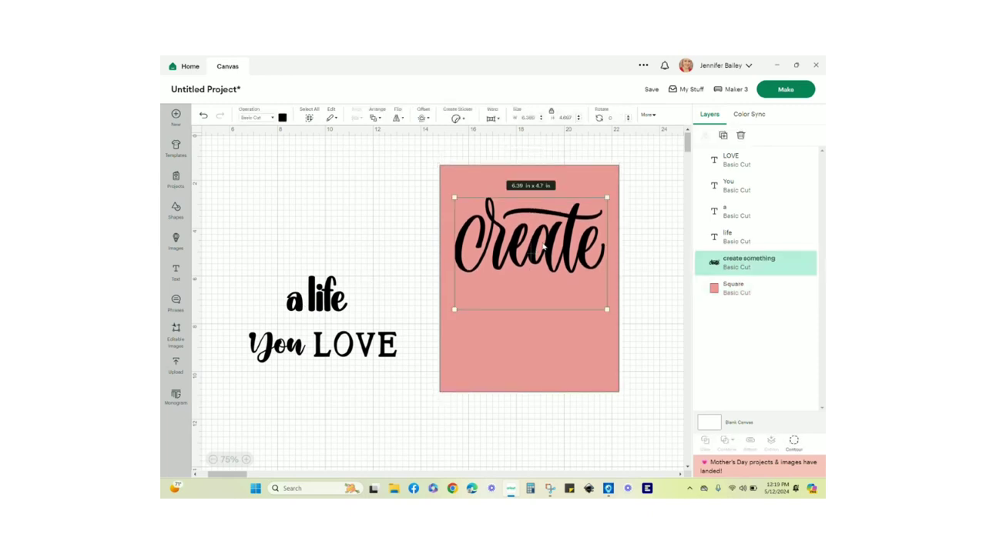
{"action": "left_click", "coordinate": [493, 118]}
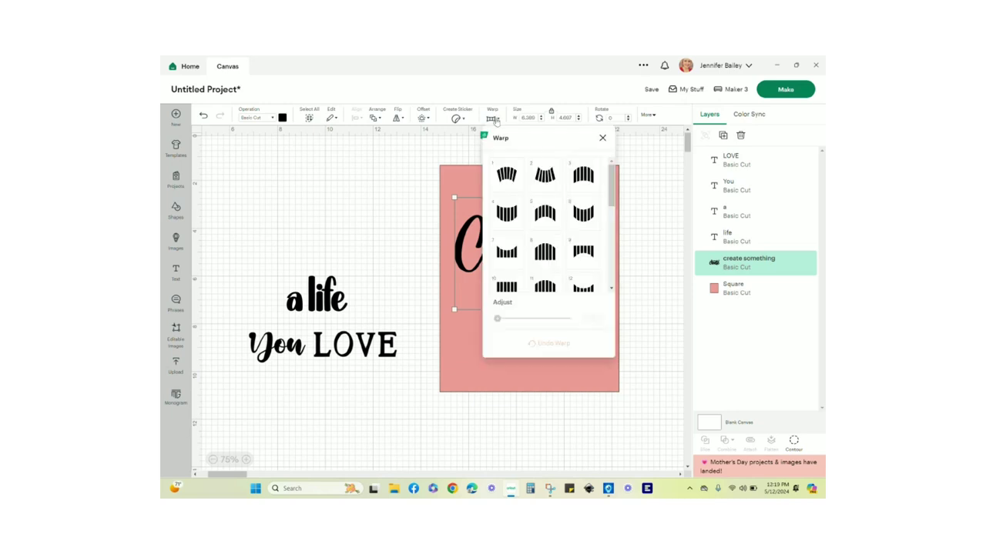
{"action": "left_click", "coordinate": [506, 175]}
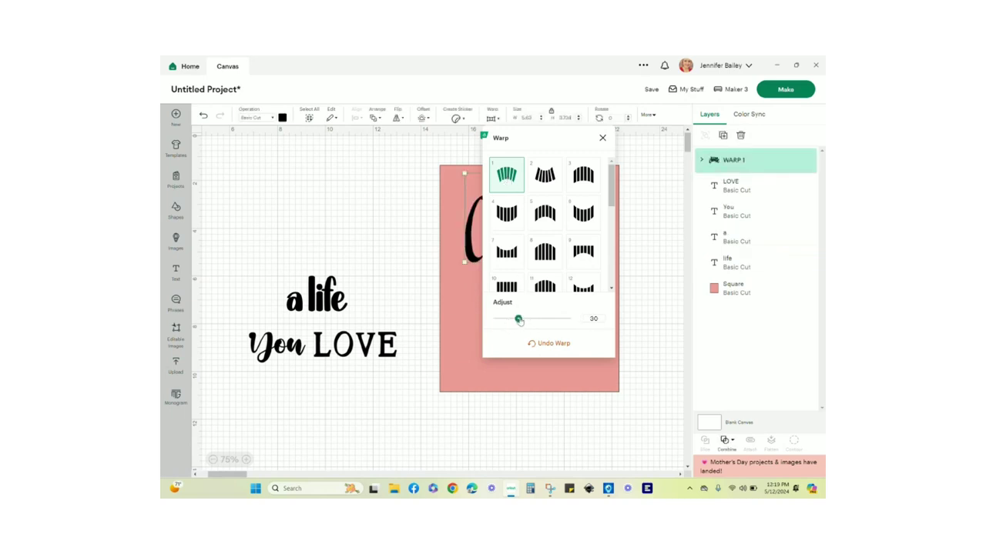
{"action": "left_click_drag", "start_coordinate": [519, 320], "coordinate": [505, 319]}
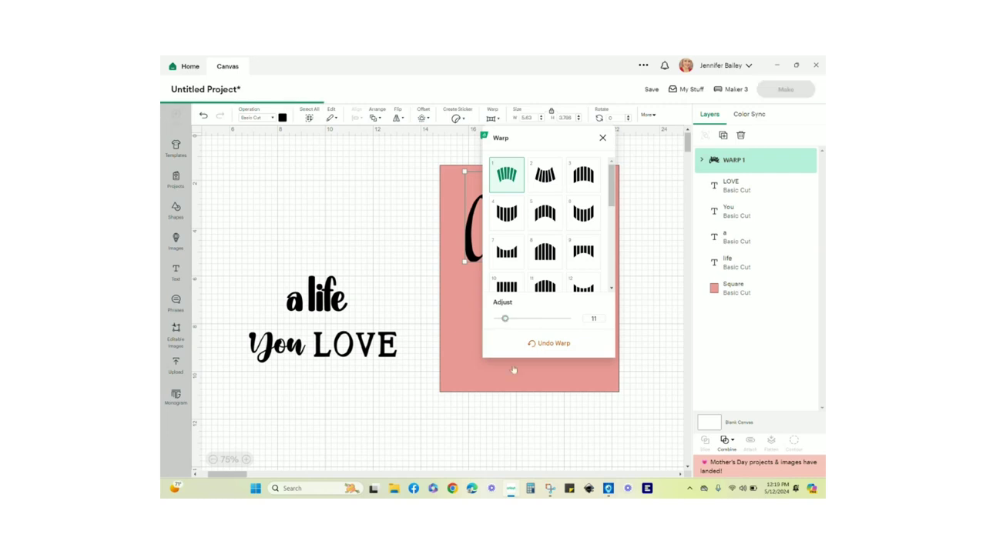
{"action": "left_click", "coordinate": [536, 427]}
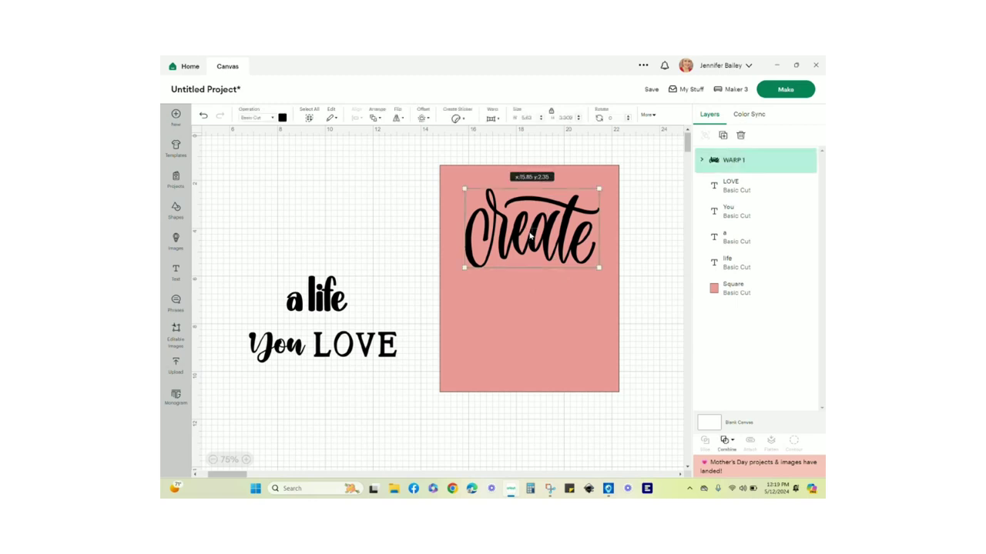
{"action": "left_click_drag", "start_coordinate": [530, 237], "coordinate": [320, 227]}
{"action": "left_click", "coordinate": [378, 295]}
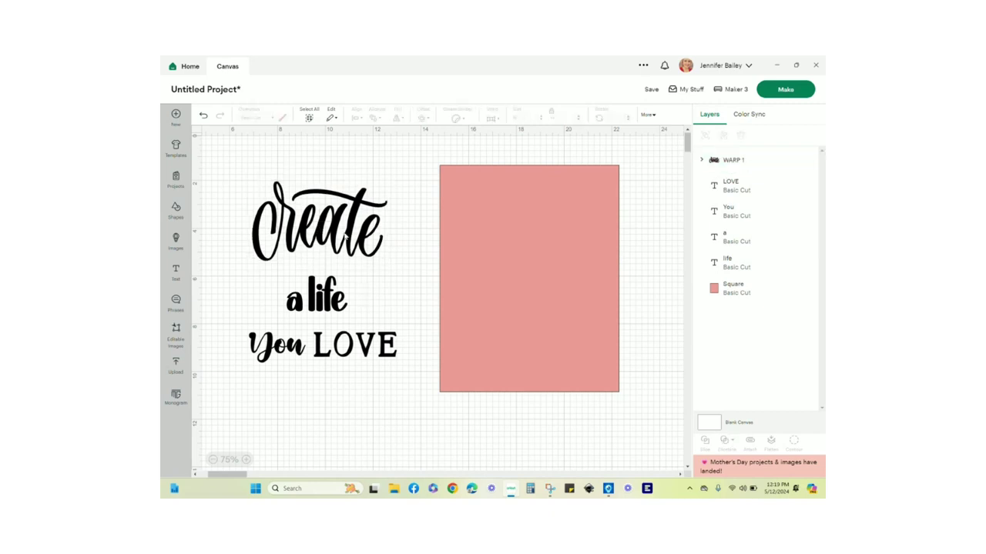
Try warp adjustments of 17, 13 and 24 on the word "create".
{"action": "left_click", "coordinate": [352, 234]}
{"action": "left_click", "coordinate": [490, 120]}
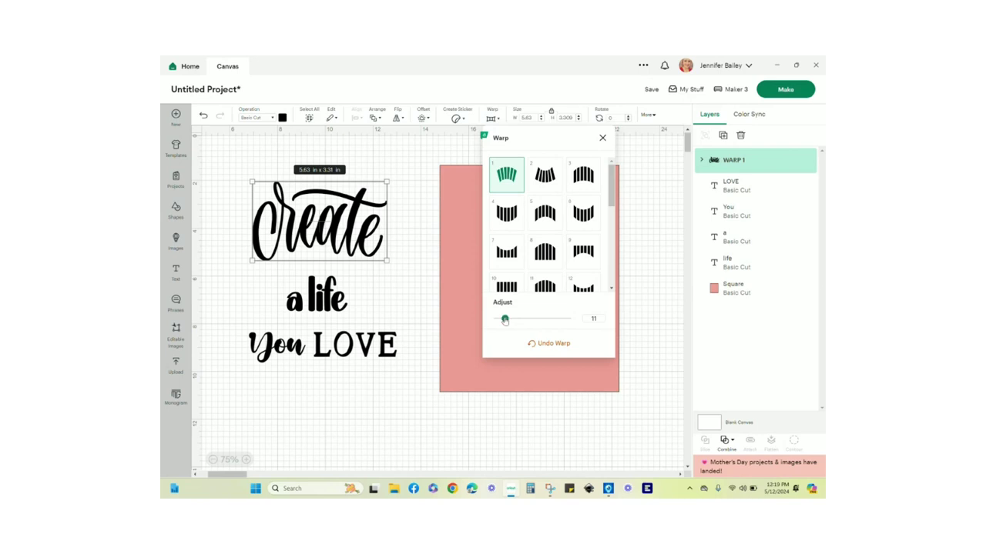
{"action": "left_click_drag", "start_coordinate": [505, 321], "coordinate": [509, 320]}
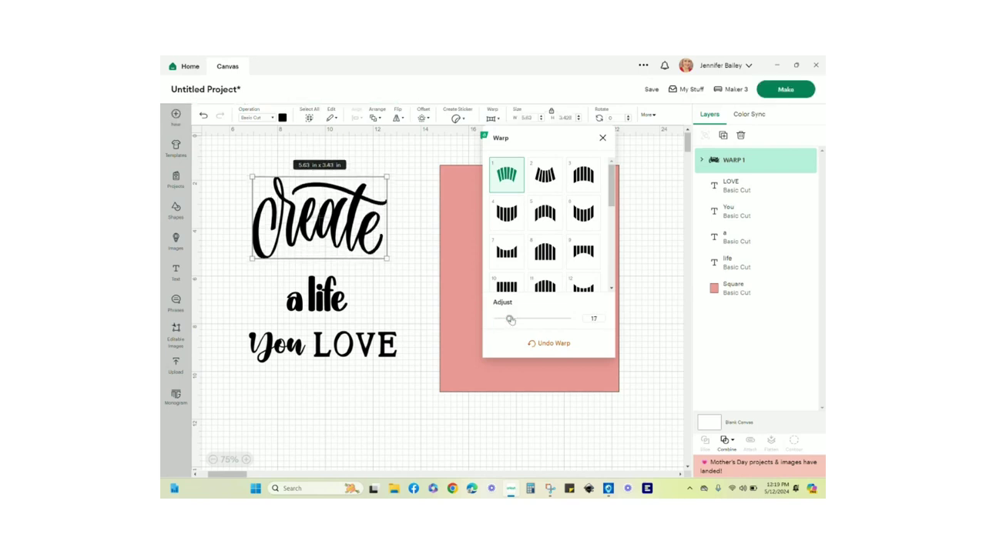
{"action": "left_click_drag", "start_coordinate": [509, 320], "coordinate": [506, 320]}
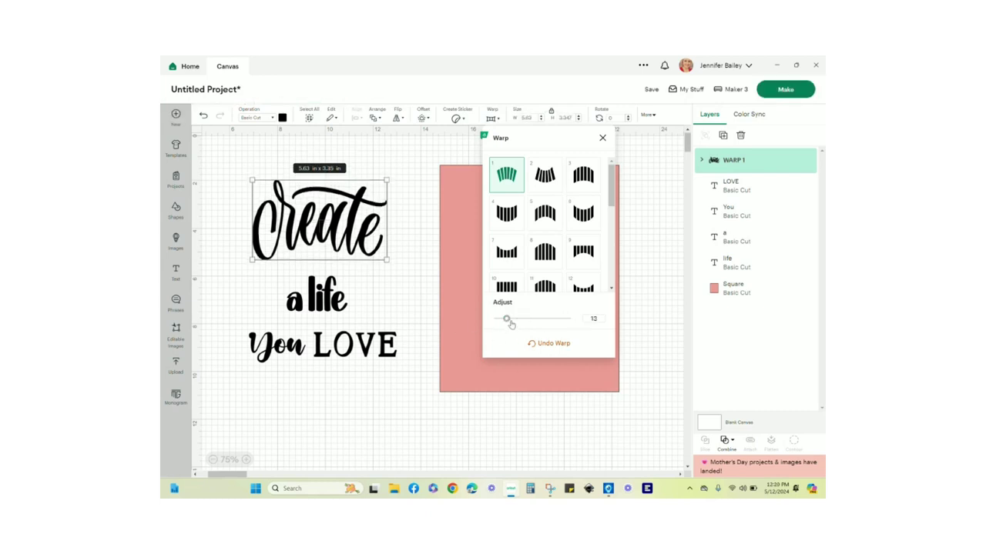
{"action": "left_click_drag", "start_coordinate": [506, 318], "coordinate": [514, 320]}
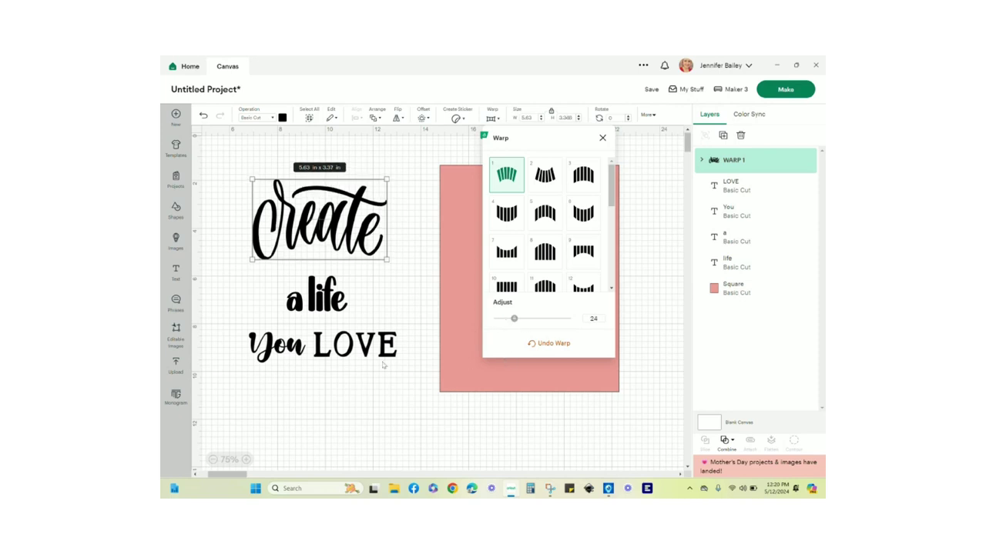
{"action": "left_click", "coordinate": [386, 412]}
{"action": "left_click", "coordinate": [330, 247]}
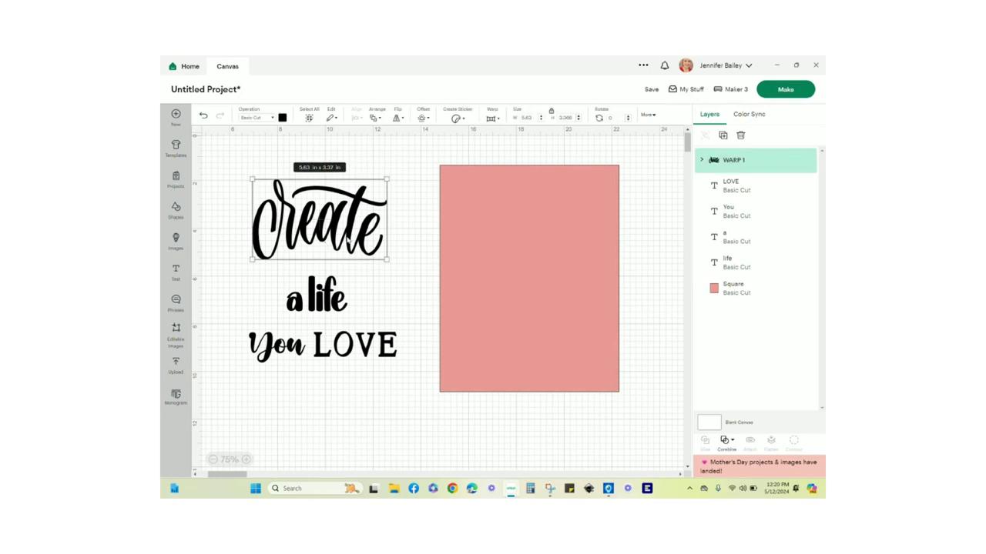
Undo the warp on "create" and reapply warp style 1 with an adjustment of 18.
{"action": "left_click", "coordinate": [491, 119]}
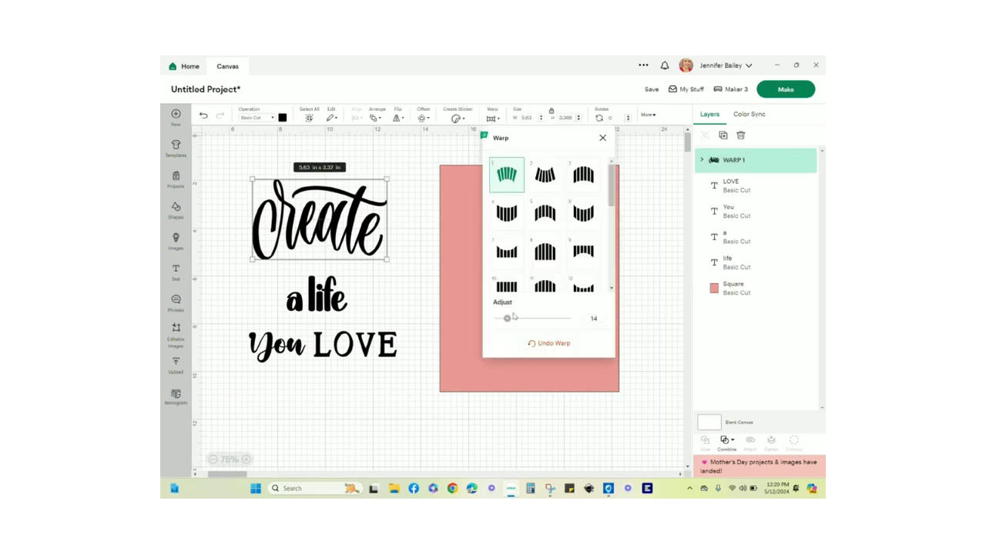
{"action": "left_click", "coordinate": [551, 344]}
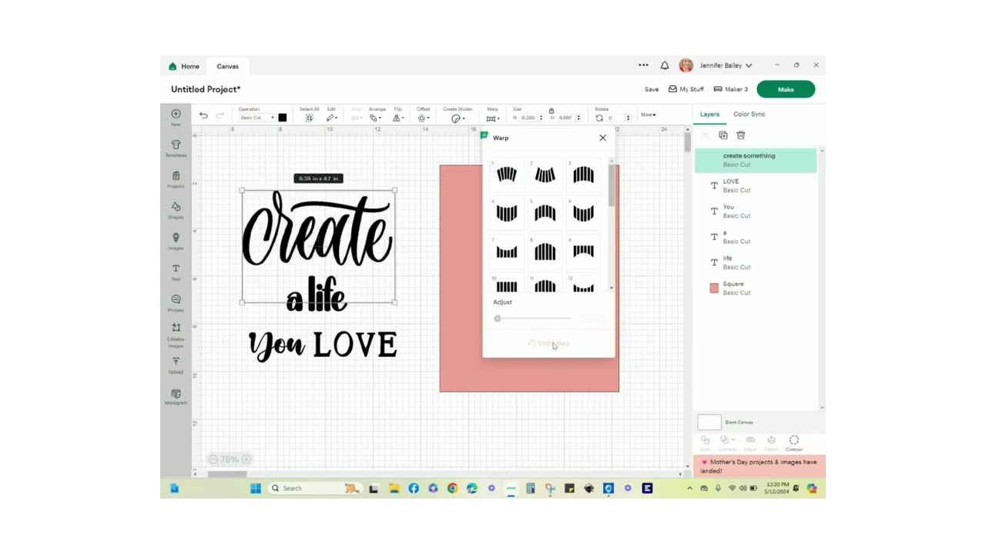
{"action": "left_click", "coordinate": [507, 176]}
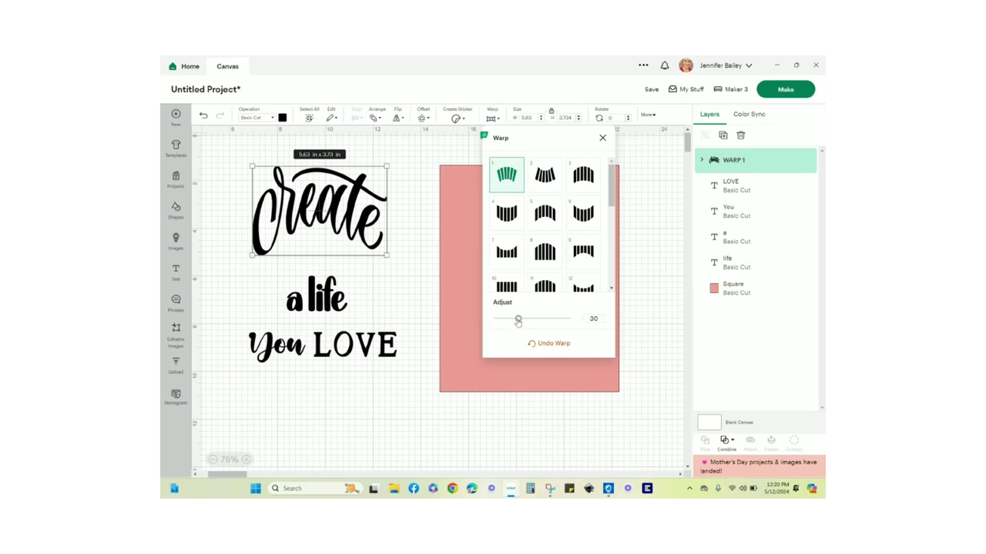
{"action": "left_click_drag", "start_coordinate": [517, 322], "coordinate": [510, 322]}
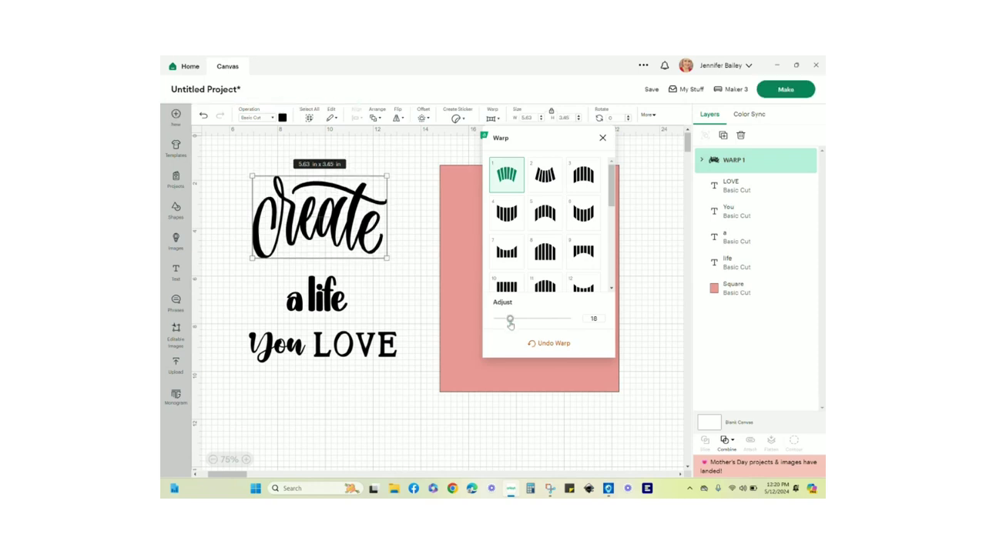
{"action": "left_click", "coordinate": [366, 426]}
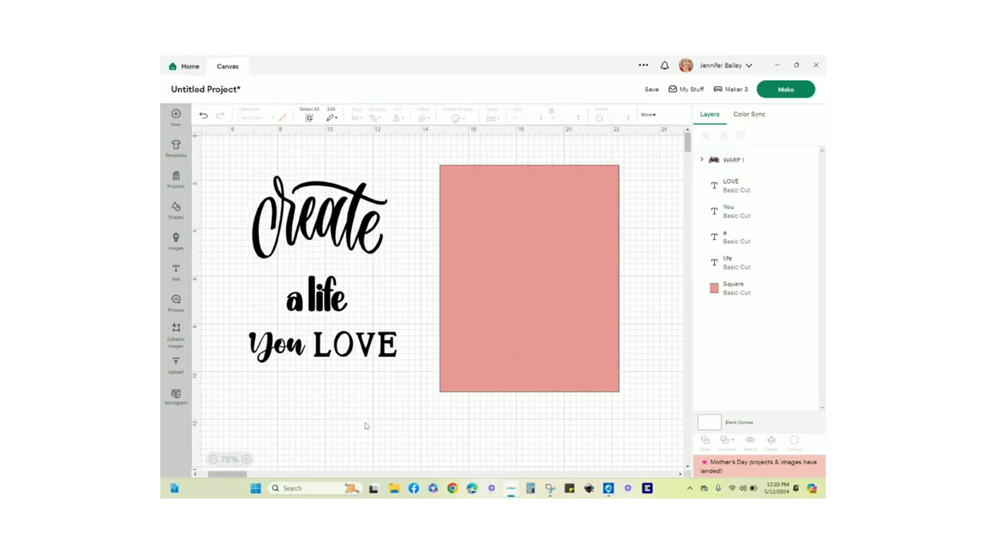
Examine the separate "a" and "life" text layers and the font assigned to "life".
{"action": "left_click", "coordinate": [303, 307]}
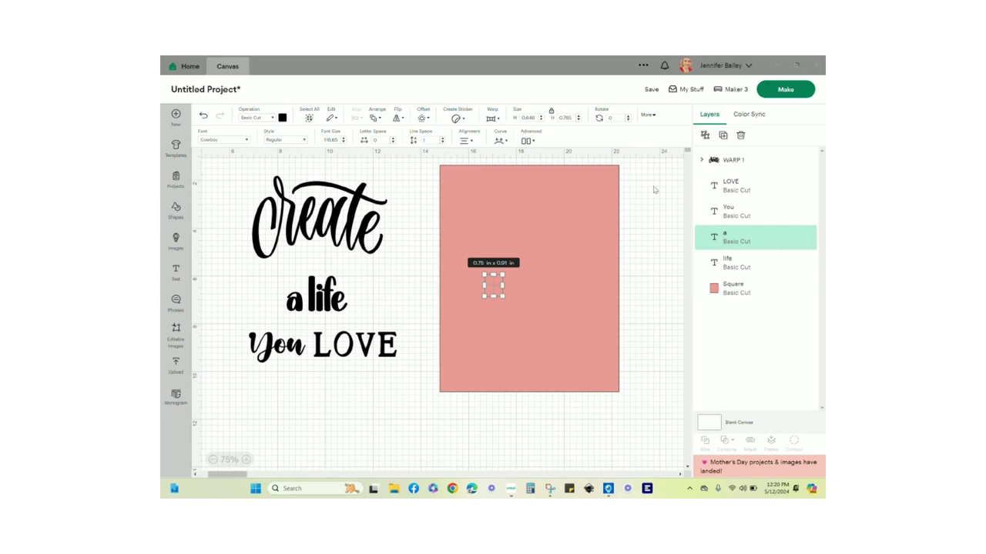
{"action": "left_click", "coordinate": [296, 308]}
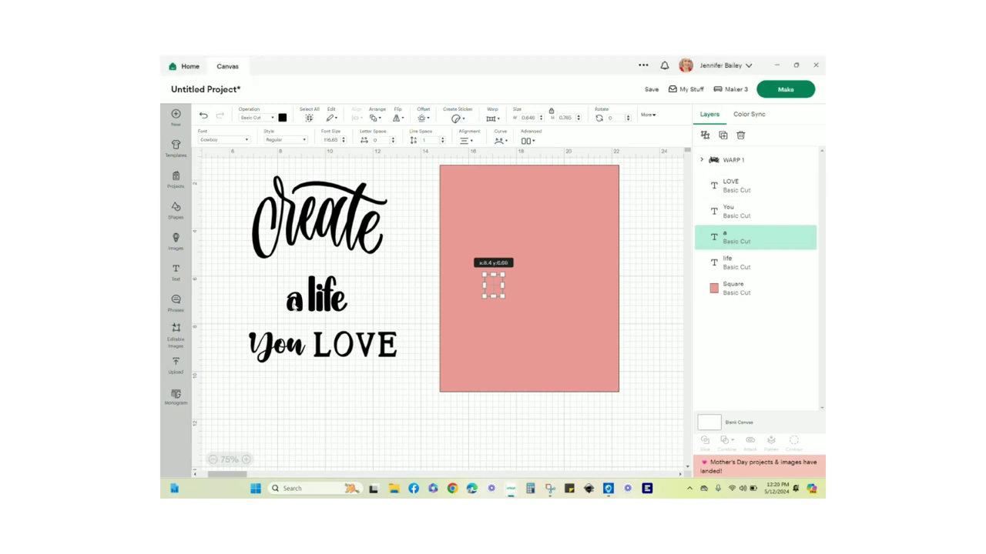
{"action": "left_click", "coordinate": [331, 291]}
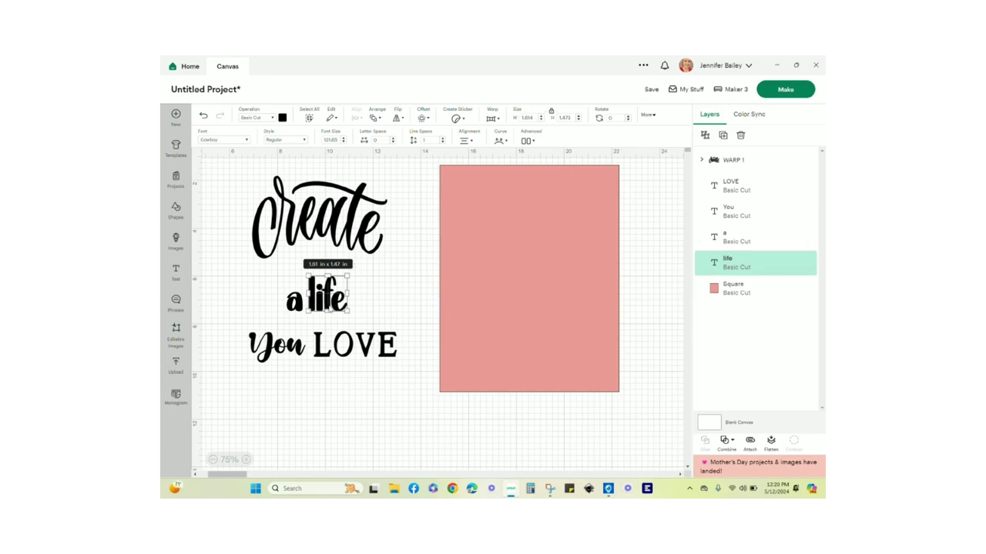
{"action": "left_click", "coordinate": [359, 303]}
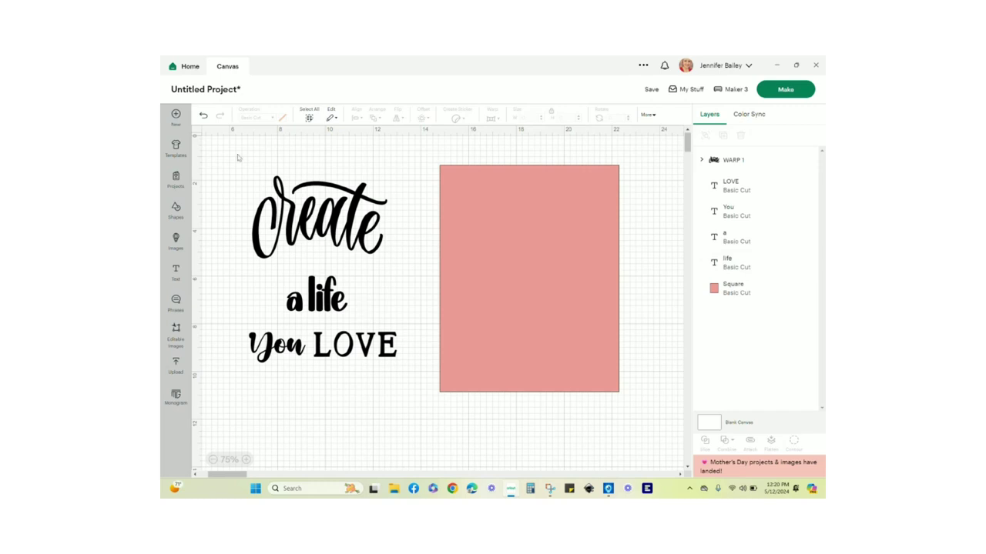
{"action": "left_click", "coordinate": [324, 296]}
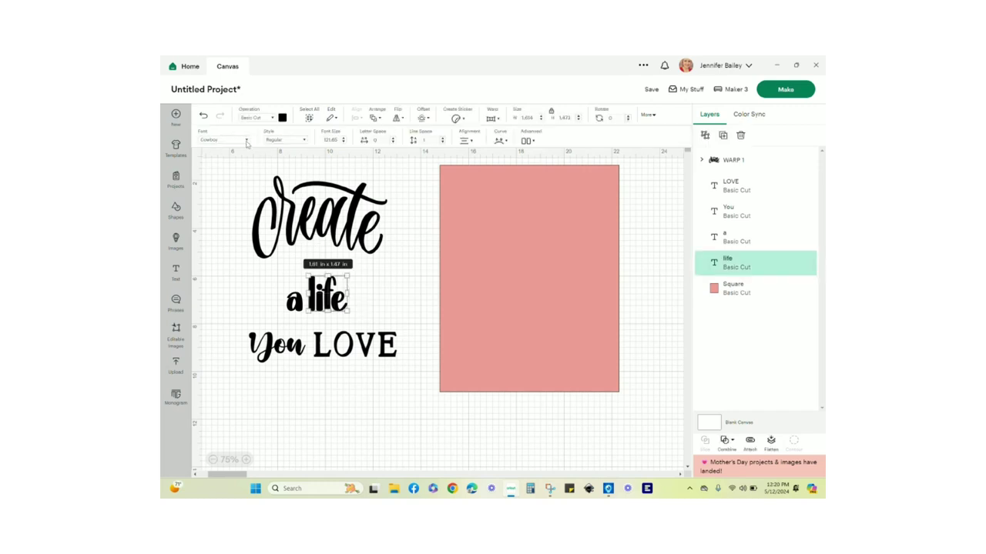
{"action": "left_click", "coordinate": [246, 142]}
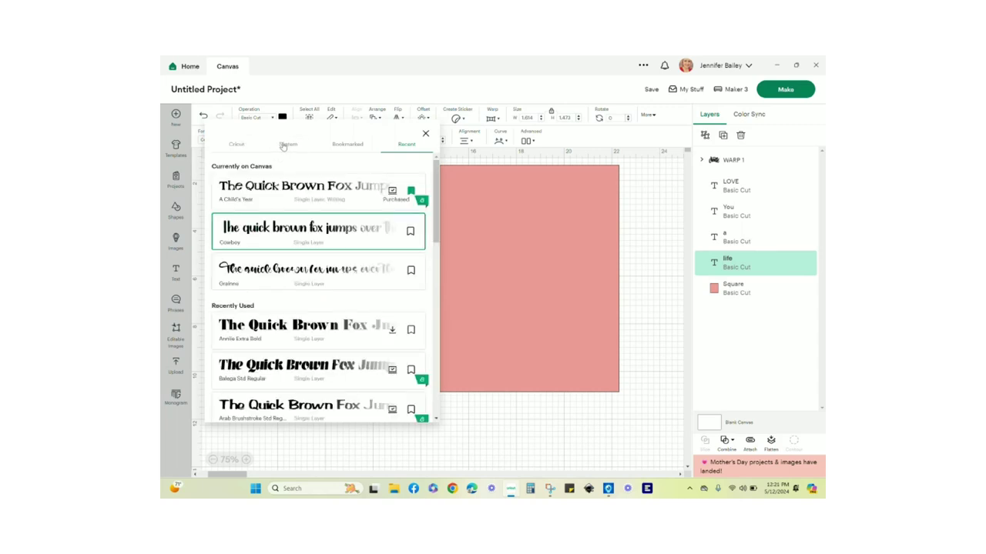
{"action": "left_click", "coordinate": [426, 134]}
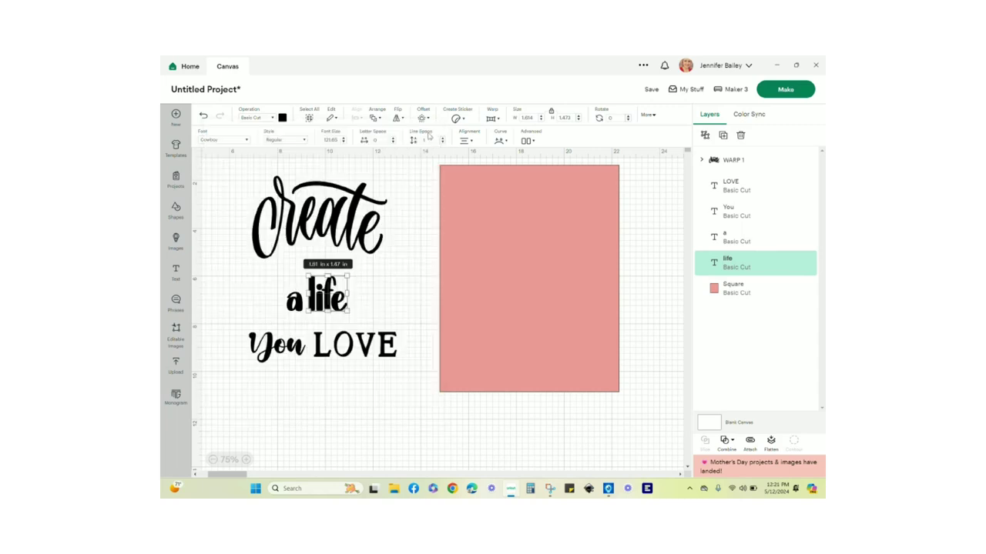
{"action": "left_click", "coordinate": [379, 293]}
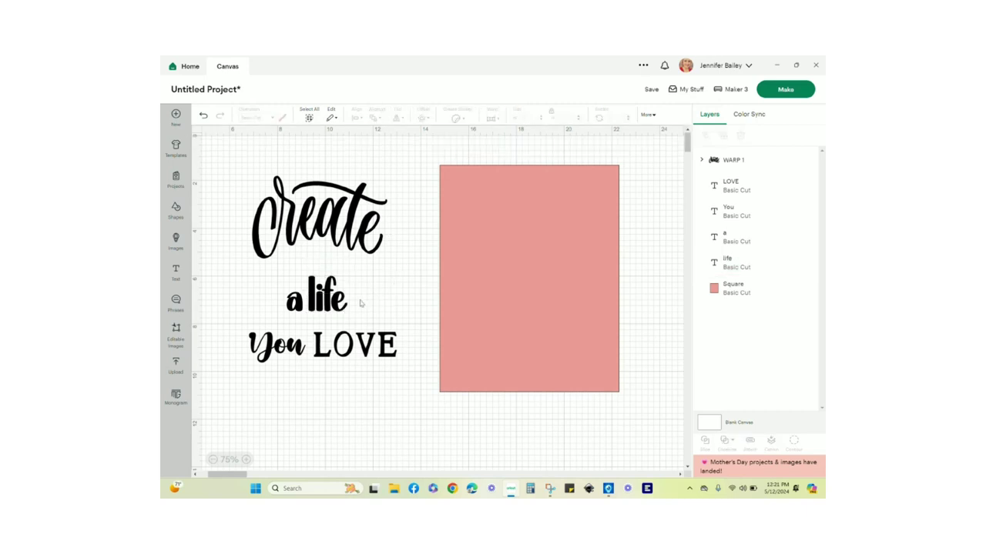
{"action": "left_click_drag", "start_coordinate": [361, 304], "coordinate": [270, 309]}
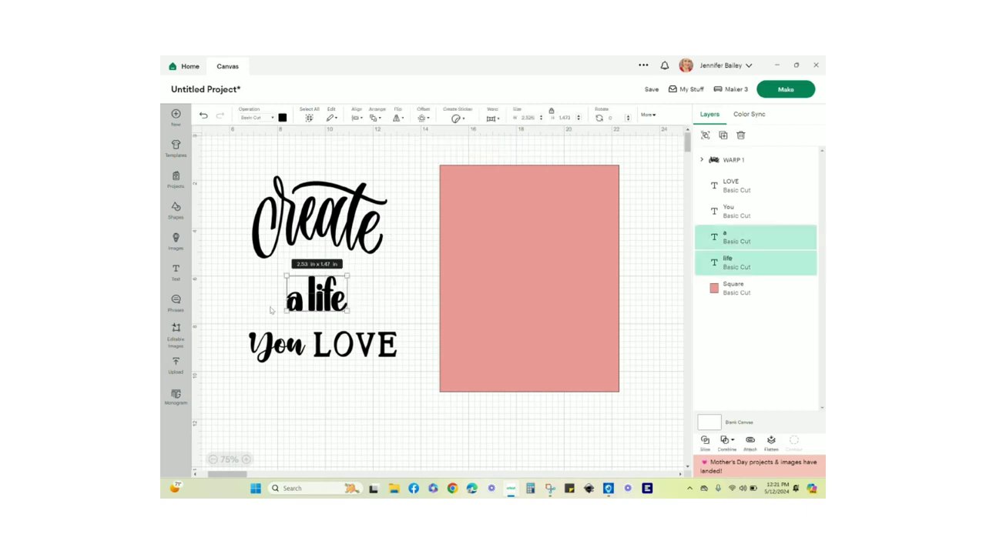
{"action": "left_click", "coordinate": [365, 301]}
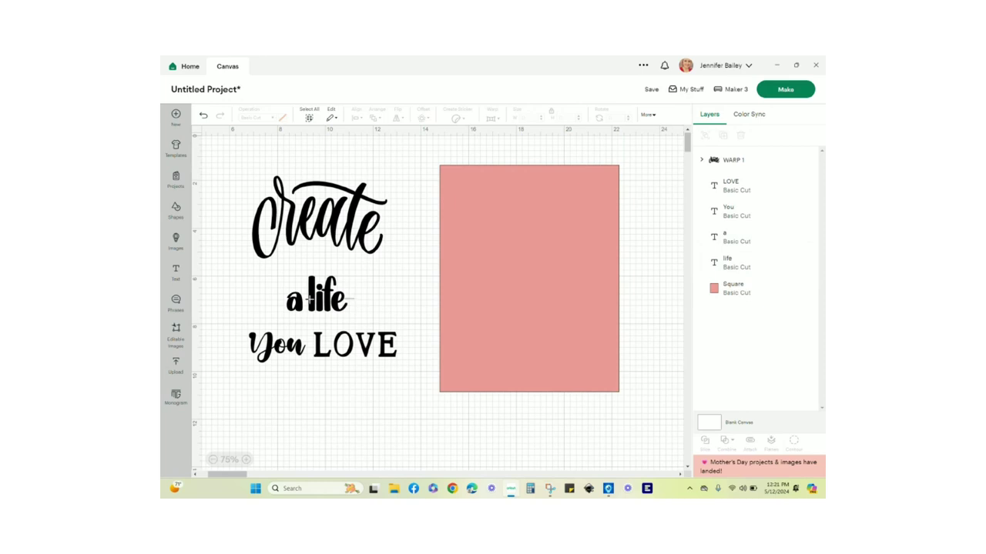
Align the bottom edges of the "a" and "life" text layers.
{"action": "left_click_drag", "start_coordinate": [309, 300], "coordinate": [270, 310]}
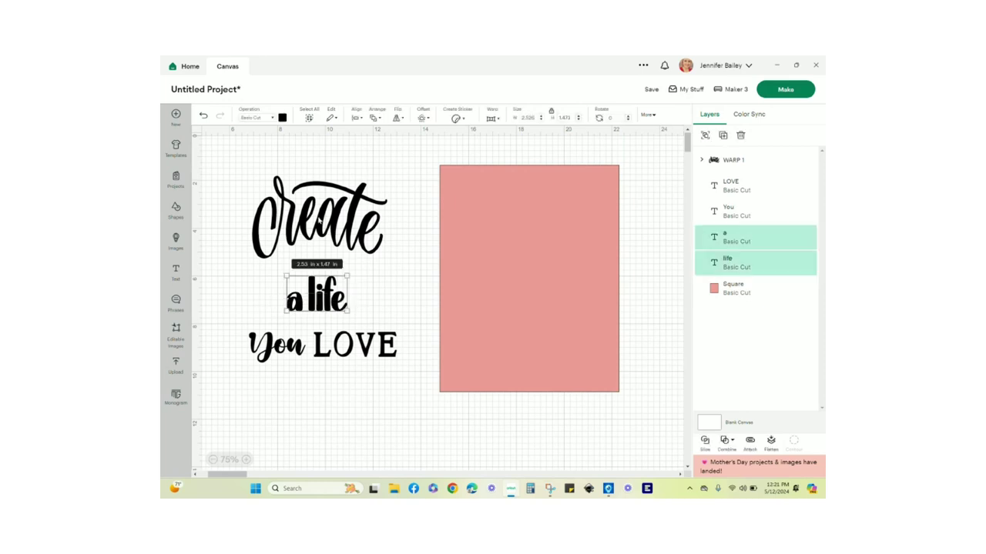
{"action": "left_click", "coordinate": [355, 118]}
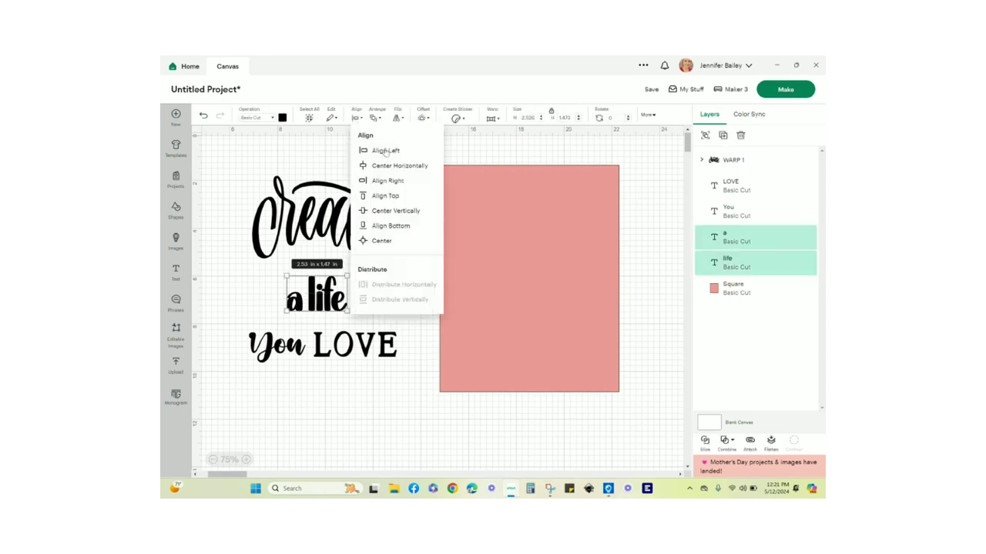
{"action": "left_click", "coordinate": [392, 228]}
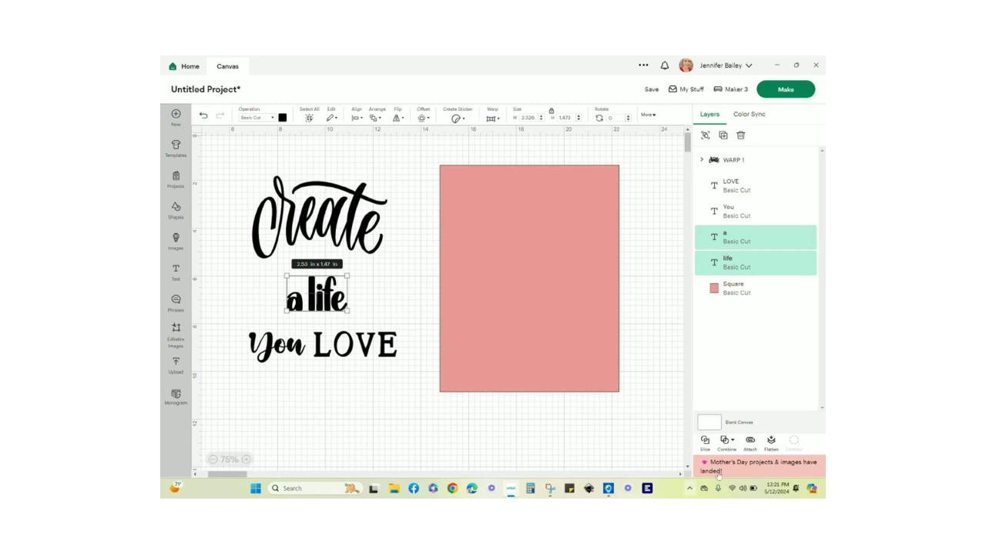
Attach "a" and "life" to each other and move the pair up directly beneath "create".
{"action": "left_click", "coordinate": [751, 442]}
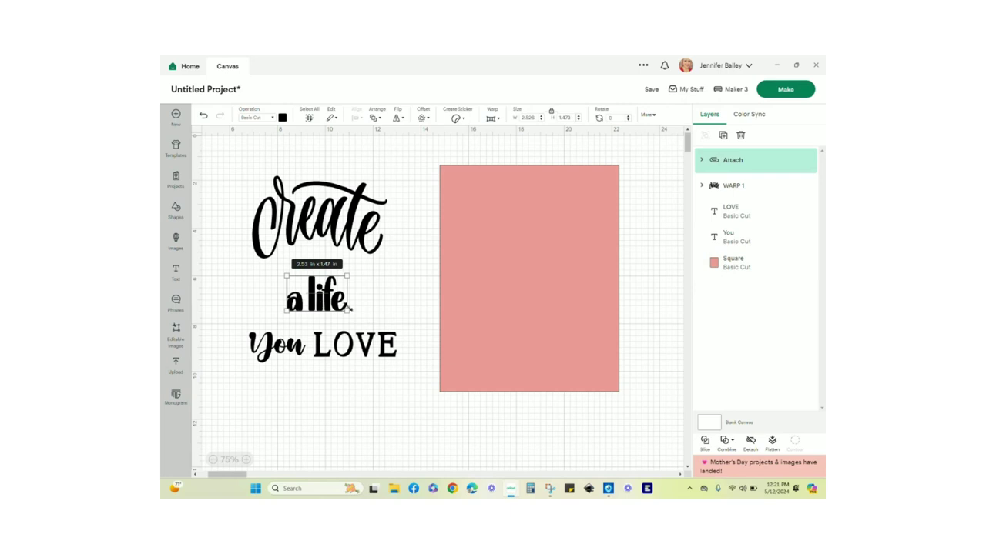
{"action": "left_click_drag", "start_coordinate": [315, 301], "coordinate": [312, 281]}
{"action": "left_click", "coordinate": [380, 282]}
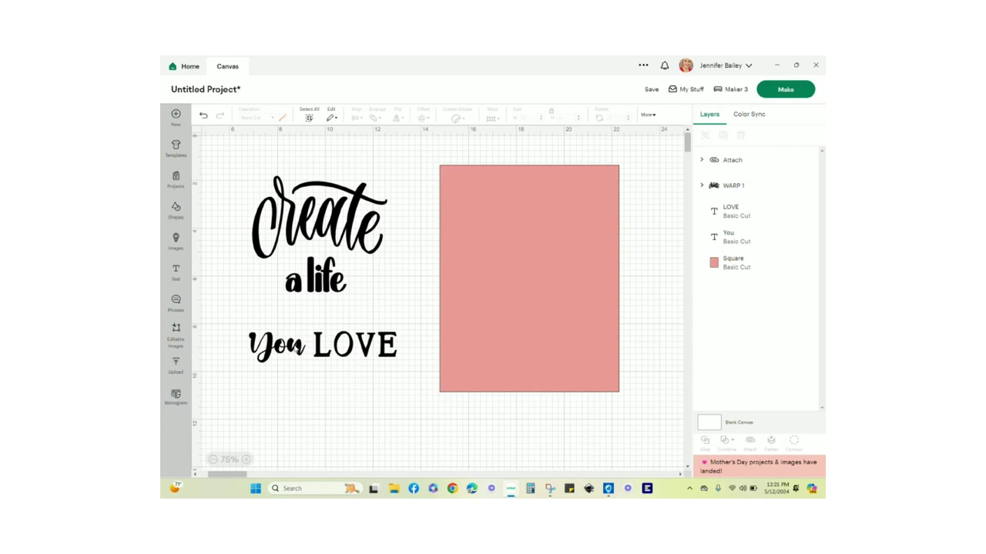
Enlarge "You" to about 2.8 by 1.52 in and adjust its position against "LOVE" so the two words sit close together.
{"action": "left_click", "coordinate": [288, 346]}
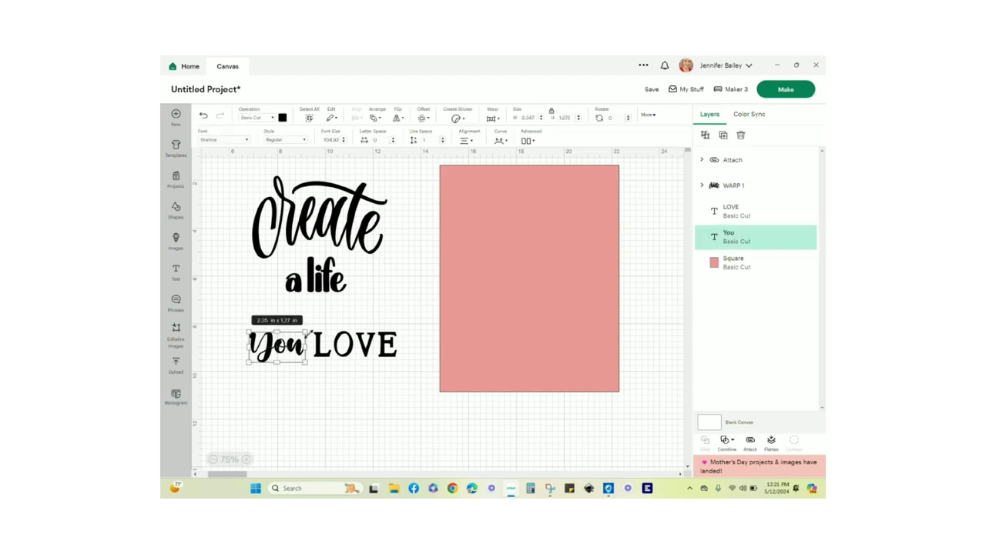
{"action": "left_click", "coordinate": [358, 347]}
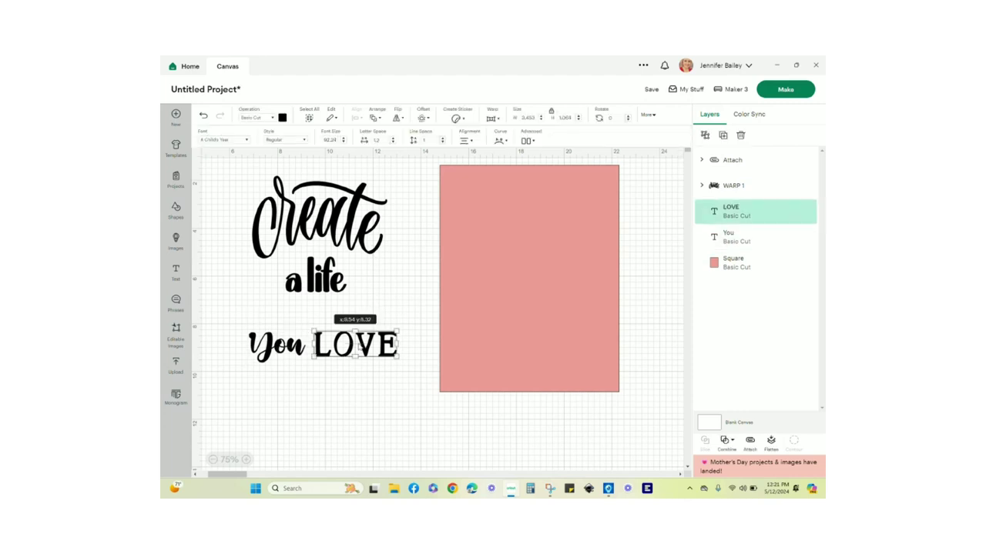
{"action": "left_click_drag", "start_coordinate": [359, 347], "coordinate": [316, 322]}
{"action": "left_click", "coordinate": [297, 351]}
{"action": "left_click_drag", "start_coordinate": [284, 351], "coordinate": [281, 353]}
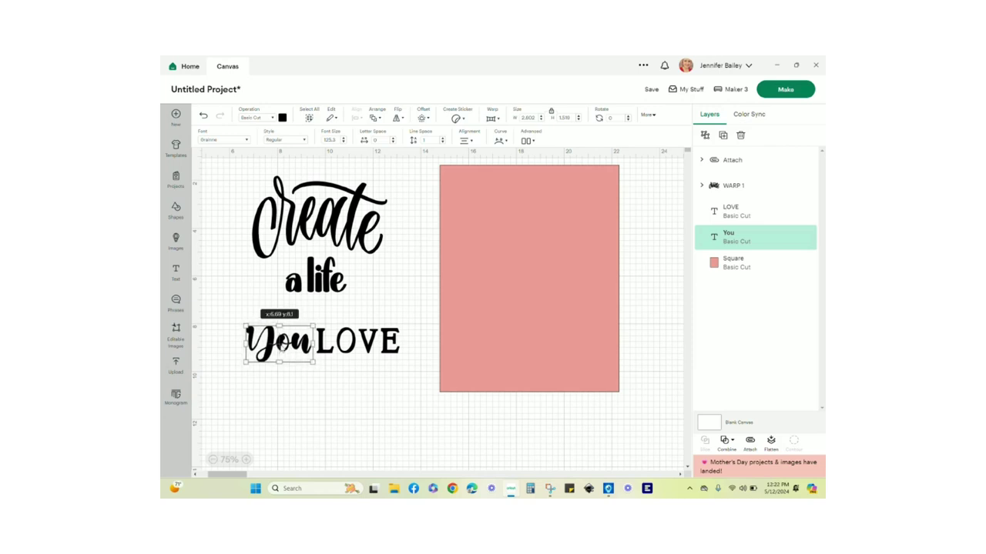
{"action": "left_click", "coordinate": [355, 403]}
{"action": "left_click", "coordinate": [296, 348]}
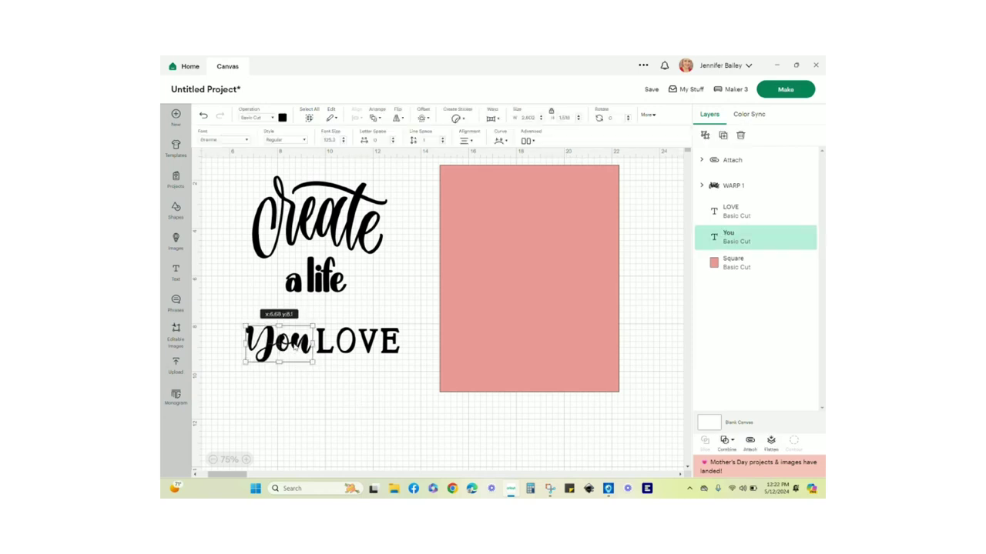
{"action": "left_click_drag", "start_coordinate": [295, 347], "coordinate": [295, 349]}
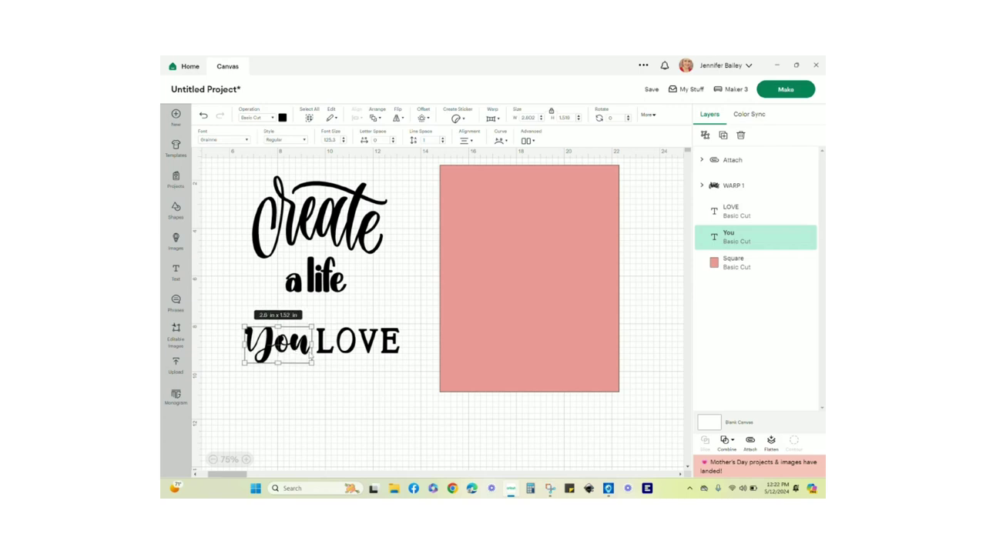
{"action": "left_click", "coordinate": [348, 389]}
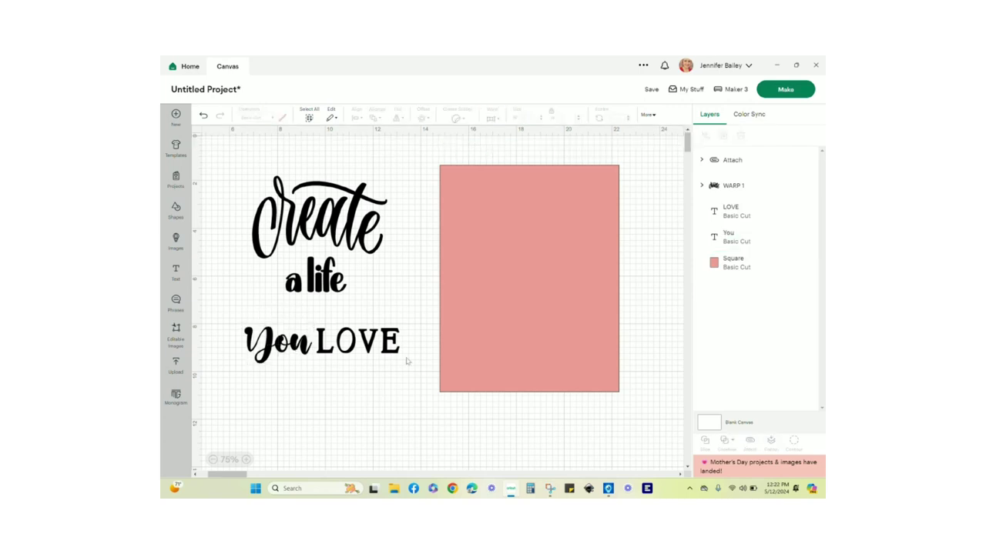
Move "You" and "LOVE" up side by side to just beneath "a life".
{"action": "left_click_drag", "start_coordinate": [284, 344], "coordinate": [286, 319]}
{"action": "left_click", "coordinate": [286, 394]}
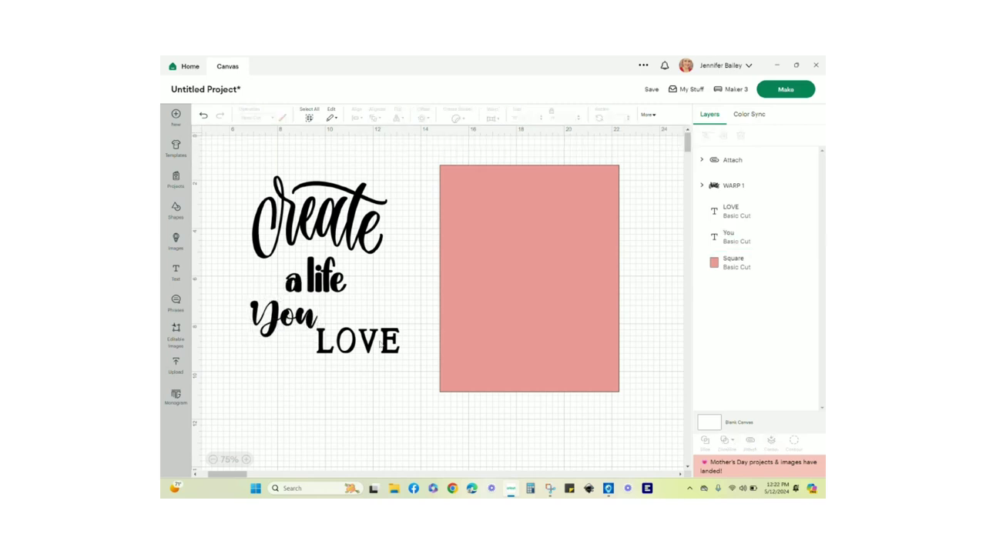
{"action": "left_click_drag", "start_coordinate": [360, 344], "coordinate": [368, 319]}
{"action": "left_click", "coordinate": [369, 352]}
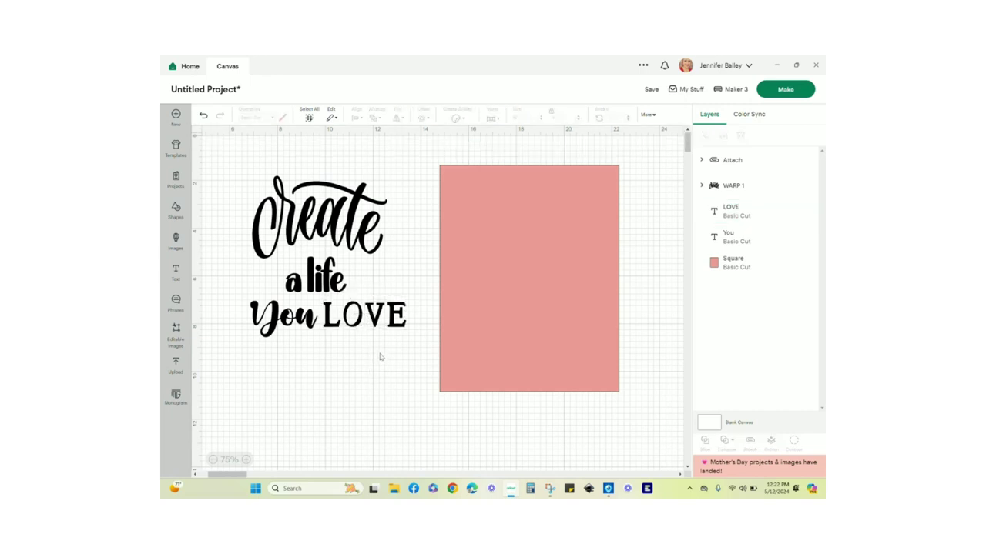
Ungroup "LOVE" into separate letters and move the "O" and "V" closer to the "L".
{"action": "left_click", "coordinate": [365, 316]}
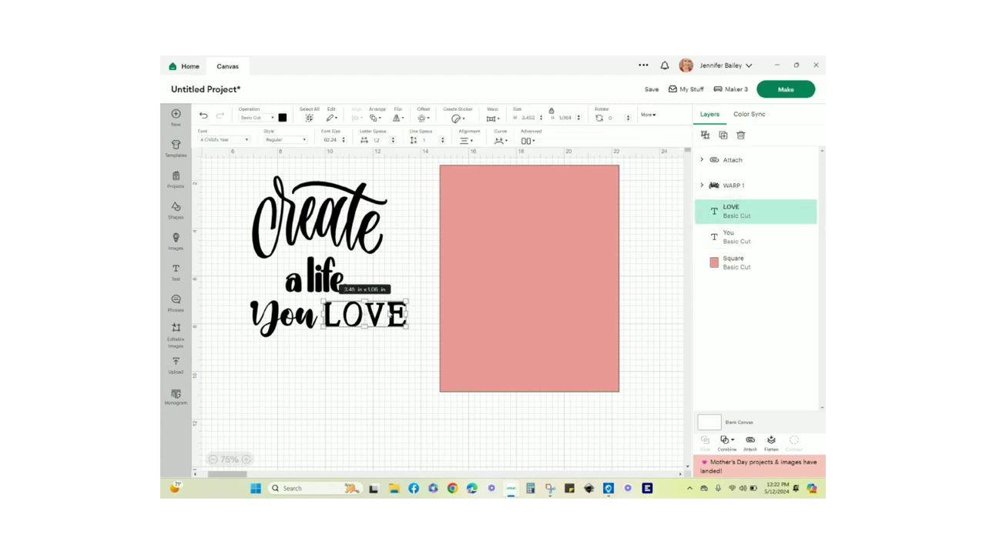
{"action": "left_click", "coordinate": [704, 136]}
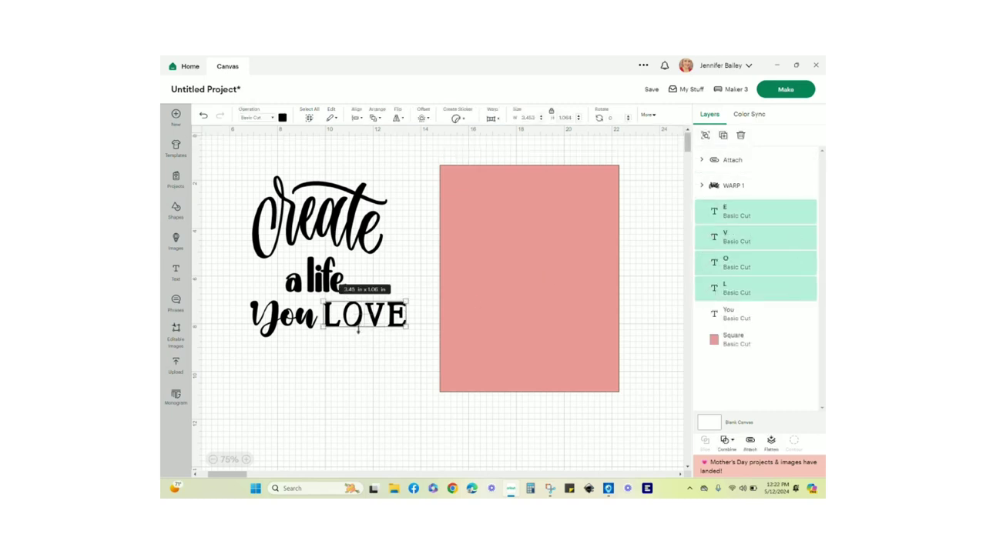
{"action": "left_click", "coordinate": [363, 367]}
{"action": "left_click", "coordinate": [351, 314]}
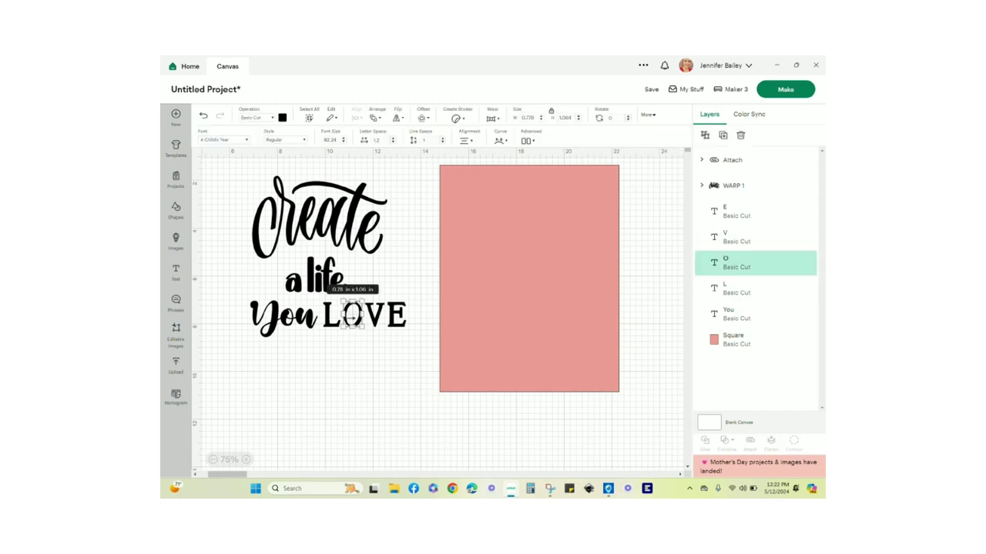
{"action": "left_click_drag", "start_coordinate": [353, 314], "coordinate": [370, 315]}
{"action": "left_click", "coordinate": [357, 367]}
{"action": "left_click", "coordinate": [374, 370]}
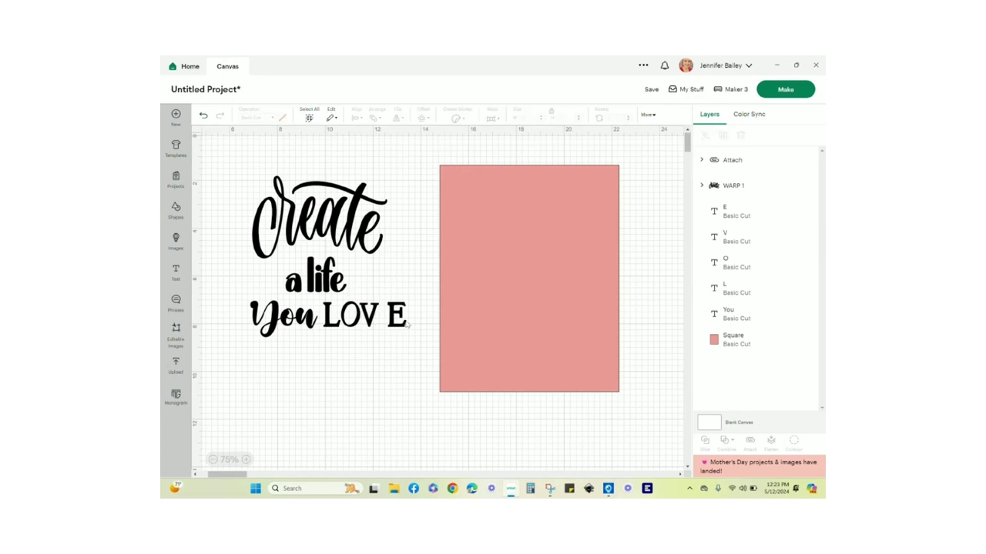
Move the "E" of "LOVE" in beside the "V" and fine-tune its spacing with the other letters.
{"action": "left_click", "coordinate": [397, 316]}
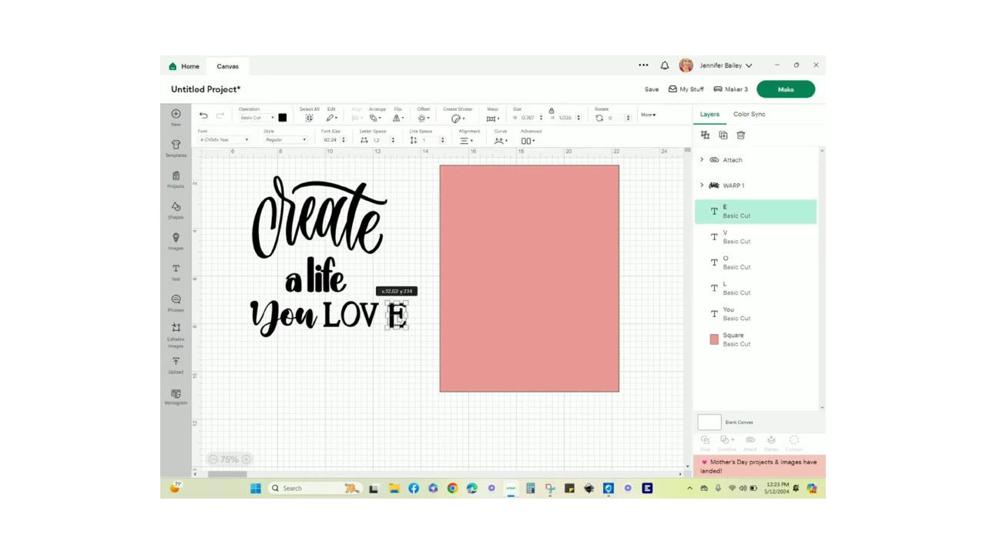
{"action": "left_click_drag", "start_coordinate": [397, 317], "coordinate": [390, 316]}
{"action": "left_click", "coordinate": [390, 357]}
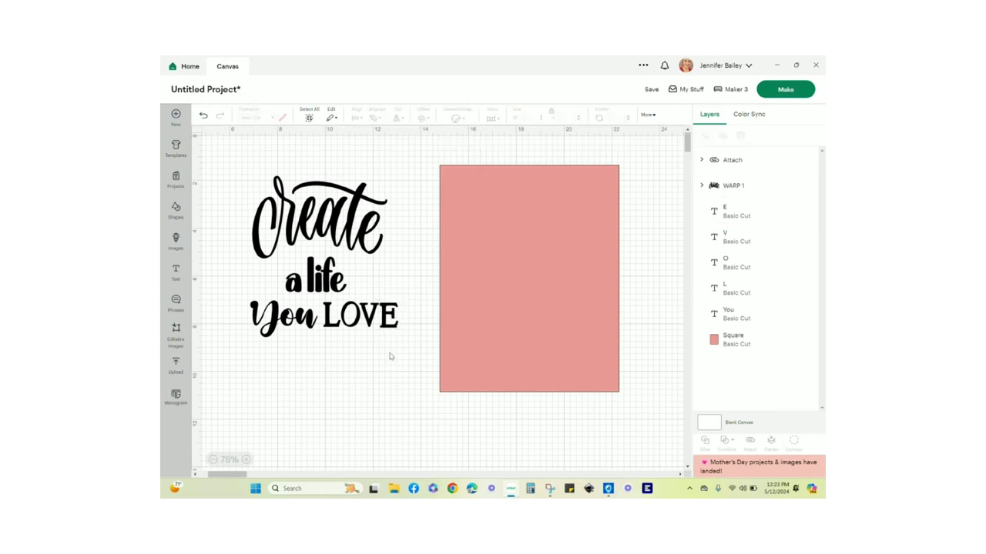
{"action": "left_click", "coordinate": [393, 318]}
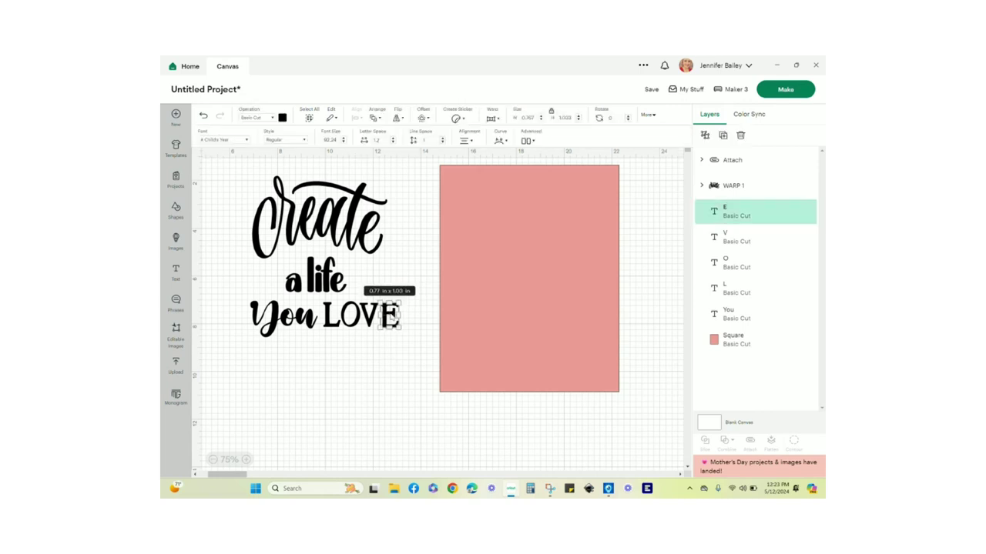
{"action": "left_click", "coordinate": [395, 351]}
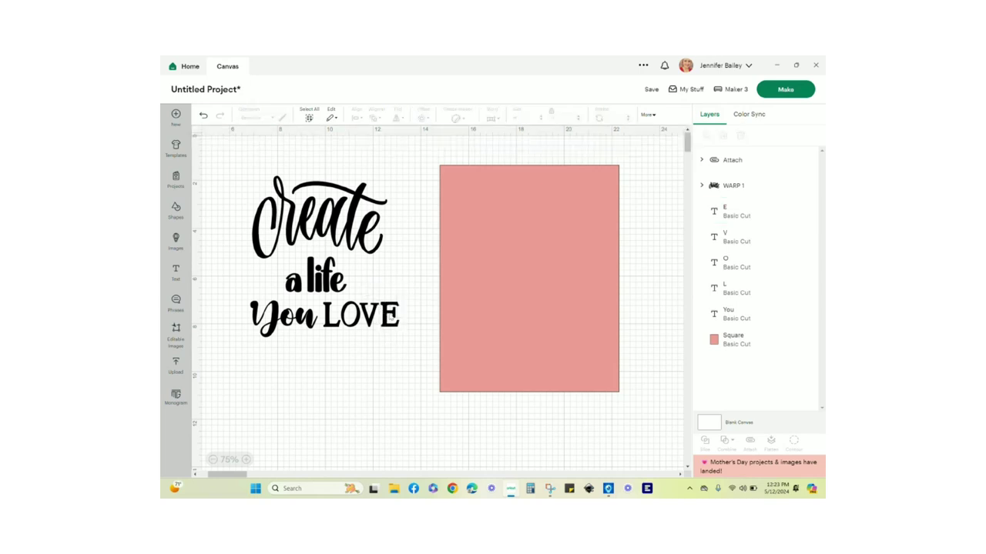
{"action": "left_click", "coordinate": [385, 317]}
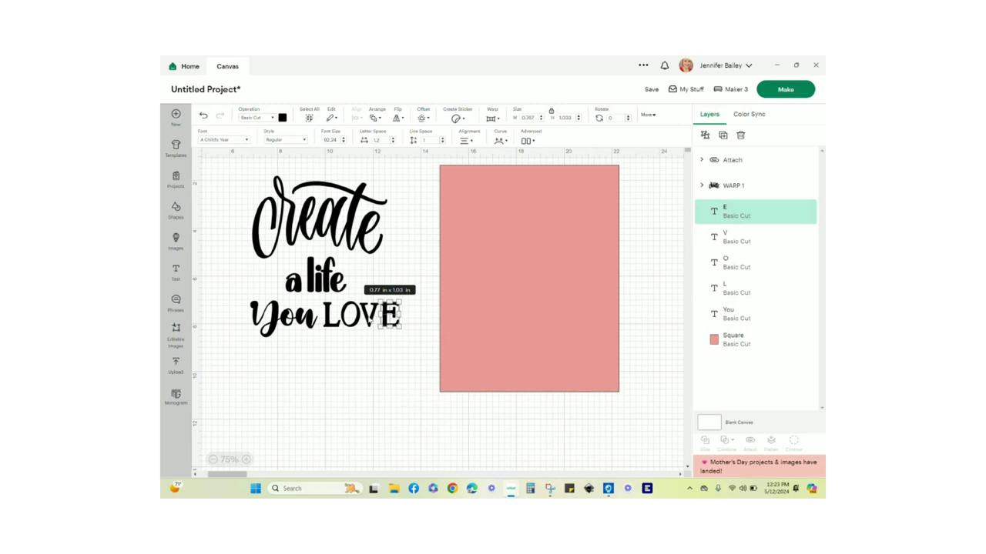
{"action": "left_click", "coordinate": [368, 321]}
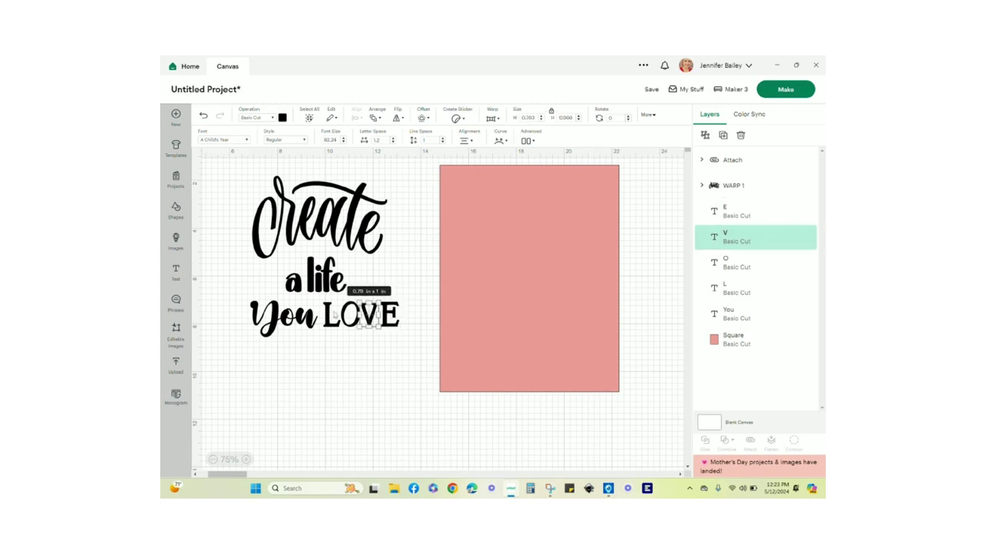
{"action": "left_click", "coordinate": [335, 316]}
{"action": "left_click", "coordinate": [336, 377]}
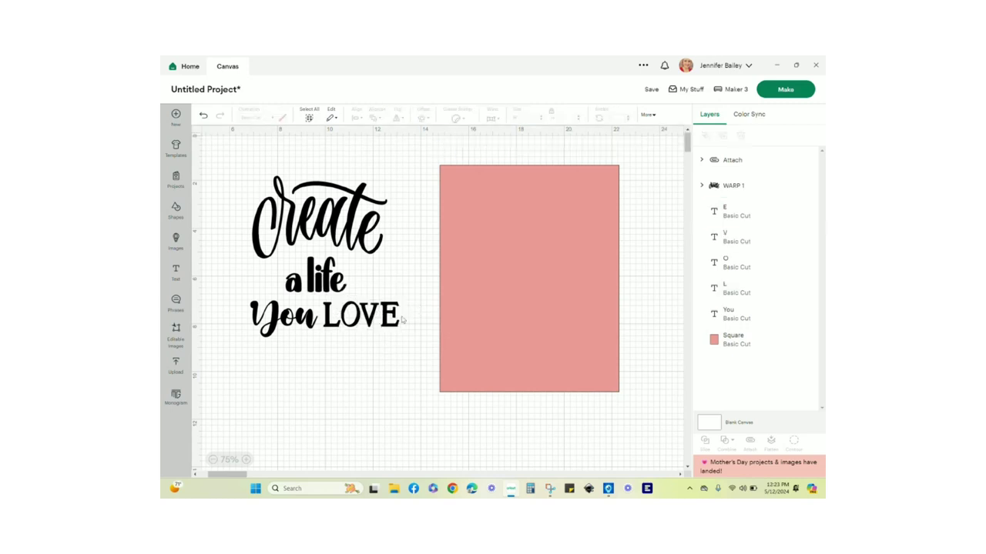
Select the four letters of "LOVE" and align their bottom edges.
{"action": "left_click_drag", "start_coordinate": [401, 317], "coordinate": [322, 316]}
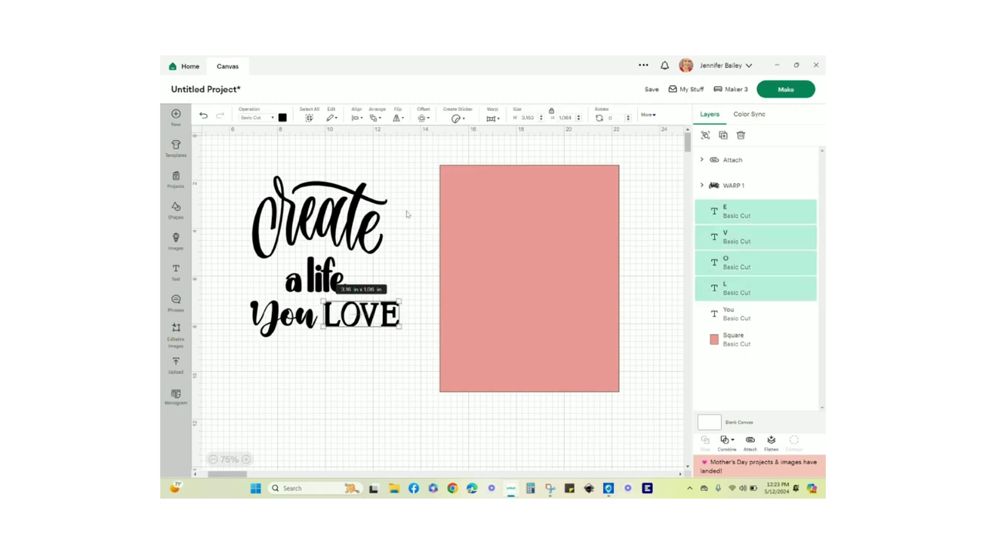
{"action": "left_click", "coordinate": [357, 118]}
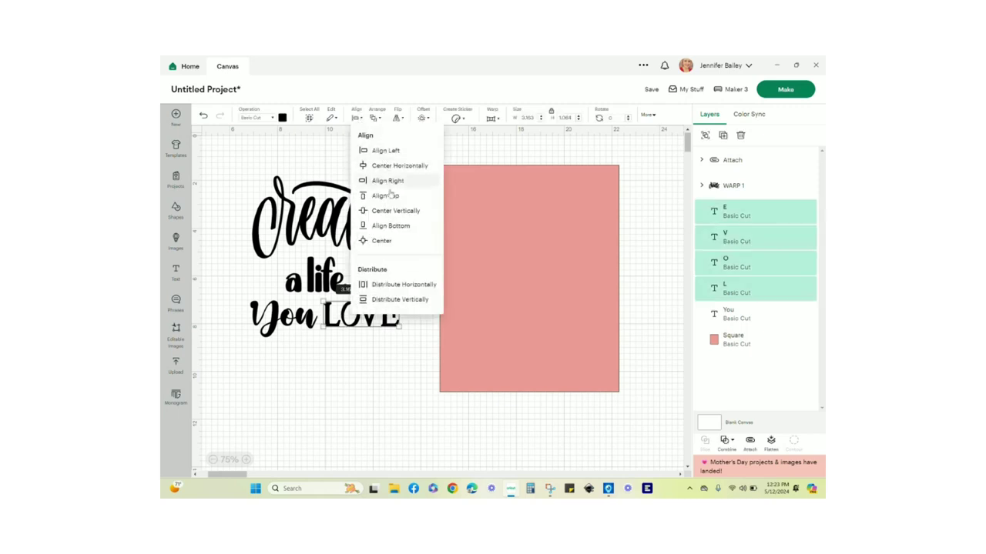
{"action": "left_click", "coordinate": [397, 225]}
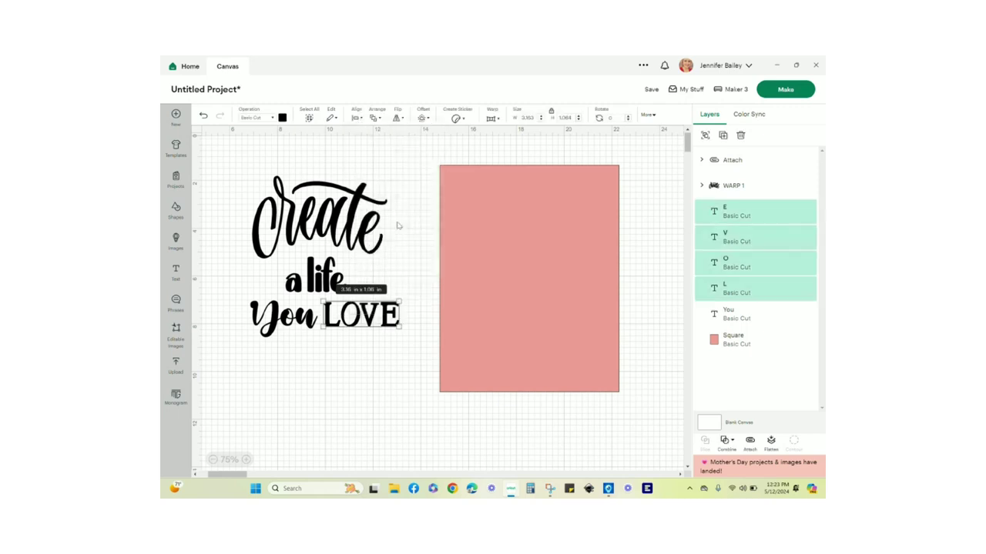
{"action": "left_click", "coordinate": [397, 359]}
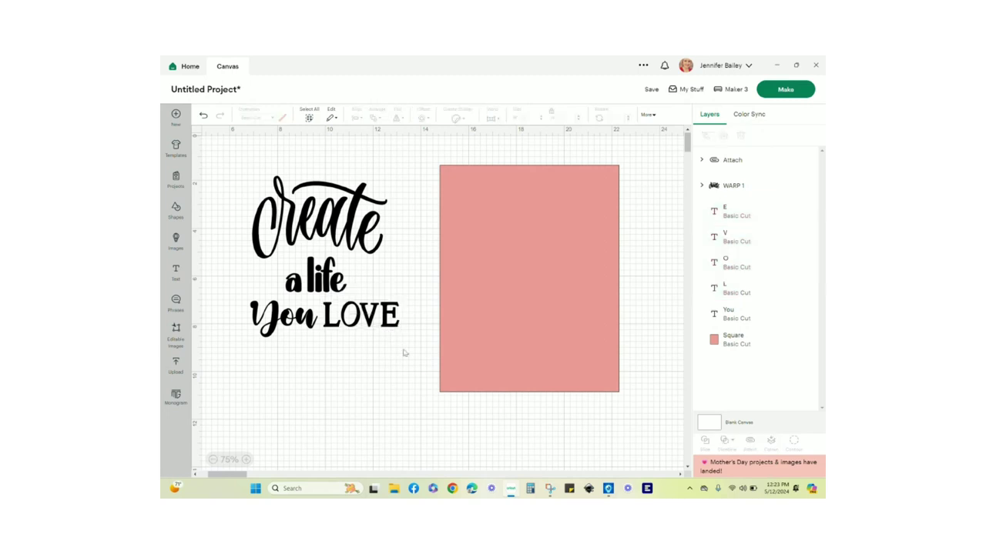
Nudge the "E" and "V" of "LOVE" slightly to the right to loosen the letter spacing.
{"action": "left_click", "coordinate": [389, 314]}
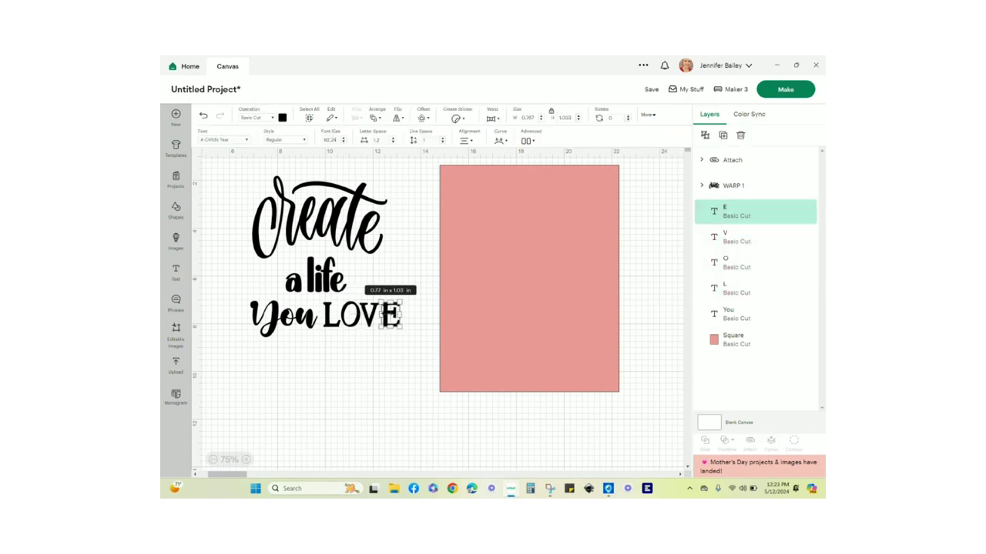
{"action": "left_click", "coordinate": [383, 350]}
{"action": "left_click", "coordinate": [369, 318]}
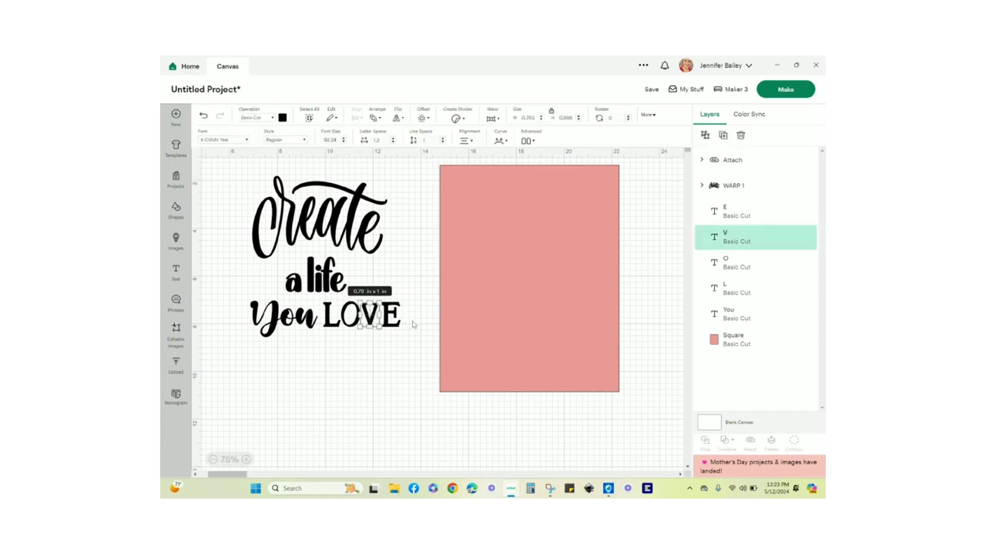
{"action": "right_click", "coordinate": [374, 357]}
{"action": "left_click", "coordinate": [373, 378]}
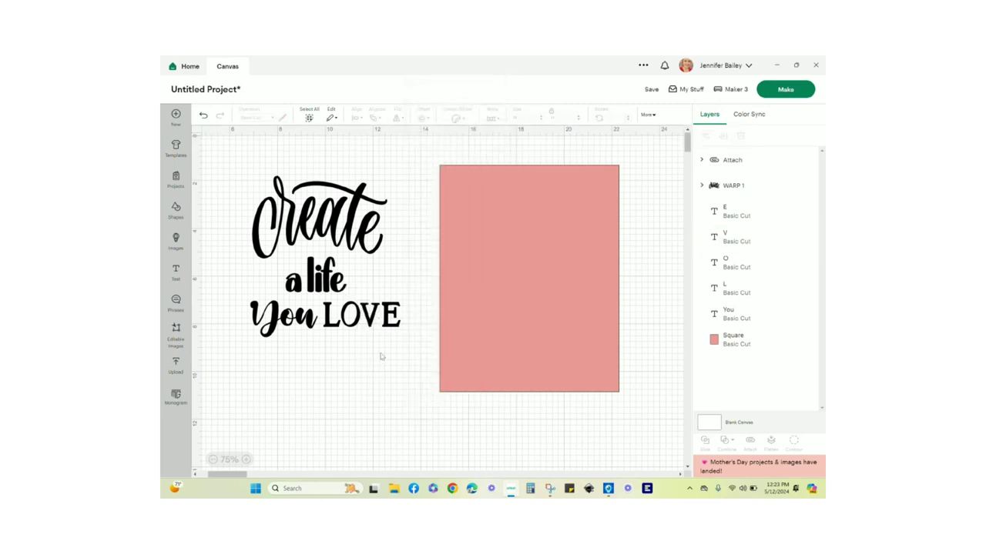
Realign the bottoms of the respaced "LOVE" letters and attach them into one unit.
{"action": "left_click_drag", "start_coordinate": [411, 315], "coordinate": [320, 316]}
{"action": "left_click", "coordinate": [356, 117]}
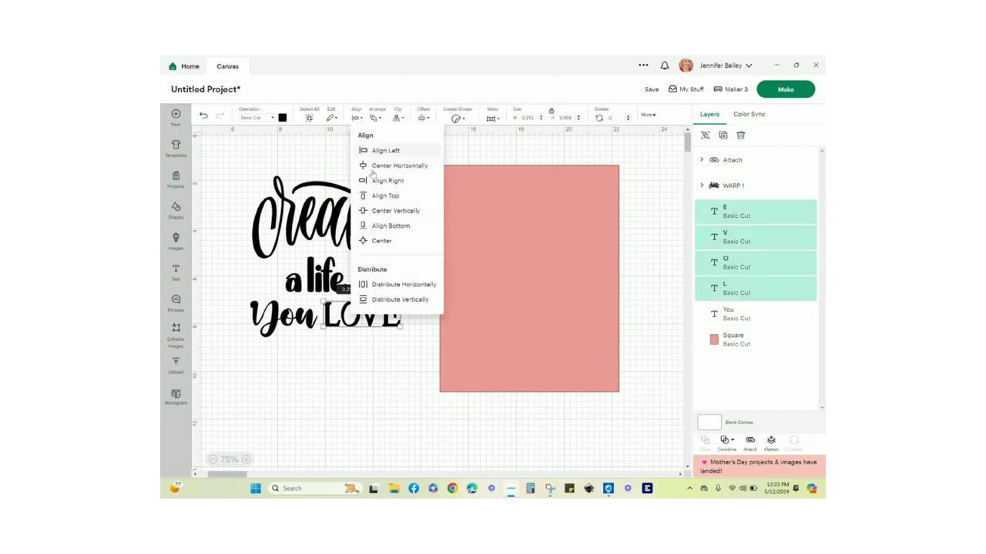
{"action": "left_click", "coordinate": [393, 227]}
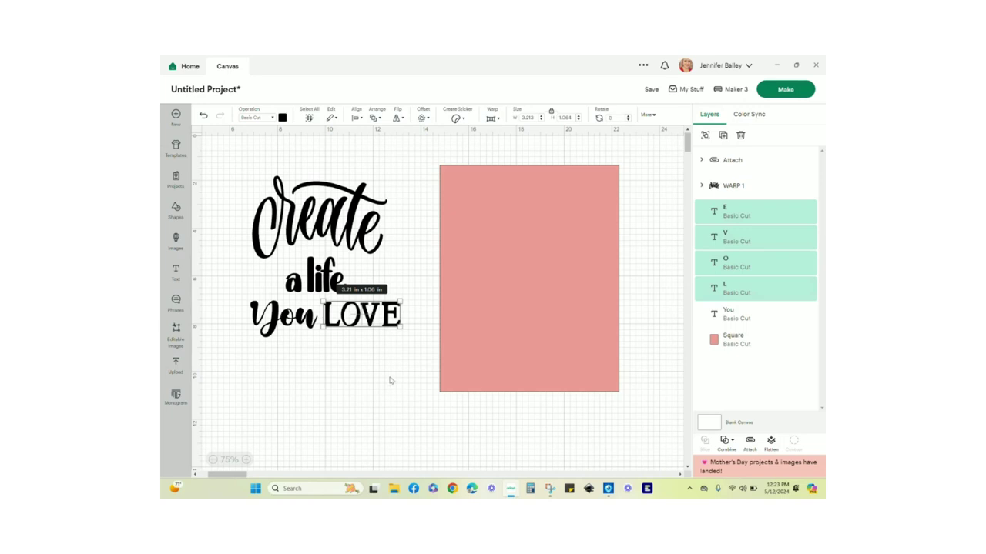
{"action": "left_click", "coordinate": [749, 443]}
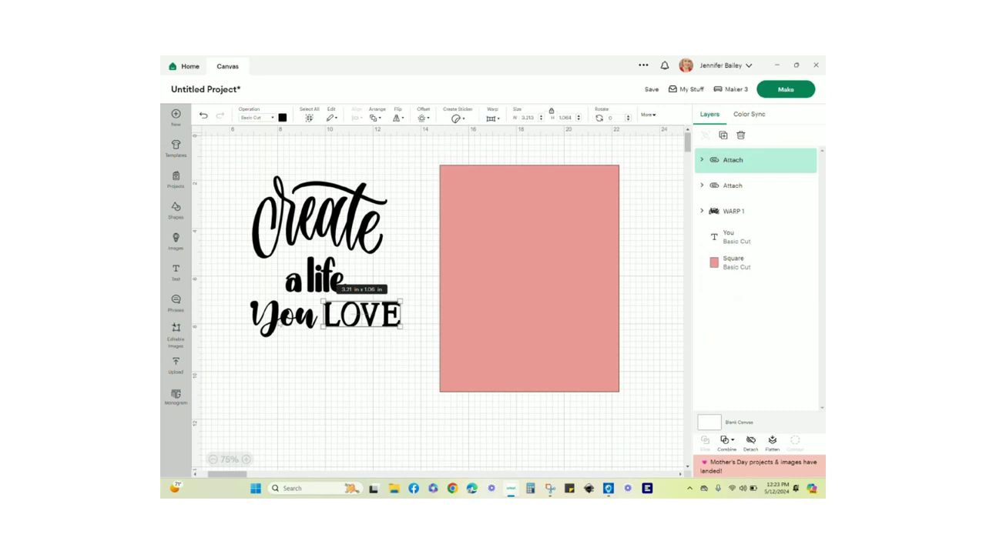
Attach the letters of "You" into one unit and select each word in turn to check that it is grouped.
{"action": "left_click", "coordinate": [284, 316]}
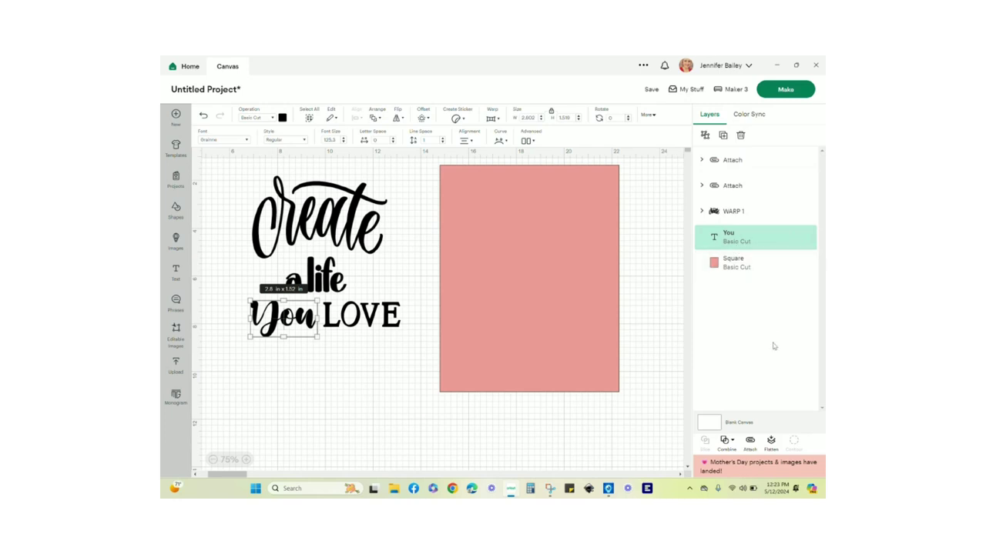
{"action": "left_click", "coordinate": [748, 448]}
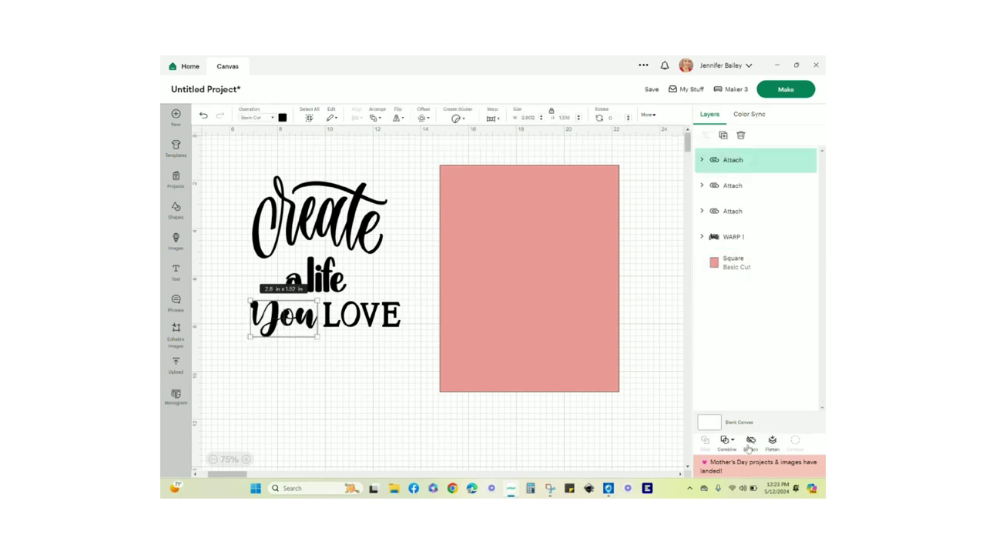
{"action": "left_click", "coordinate": [330, 376]}
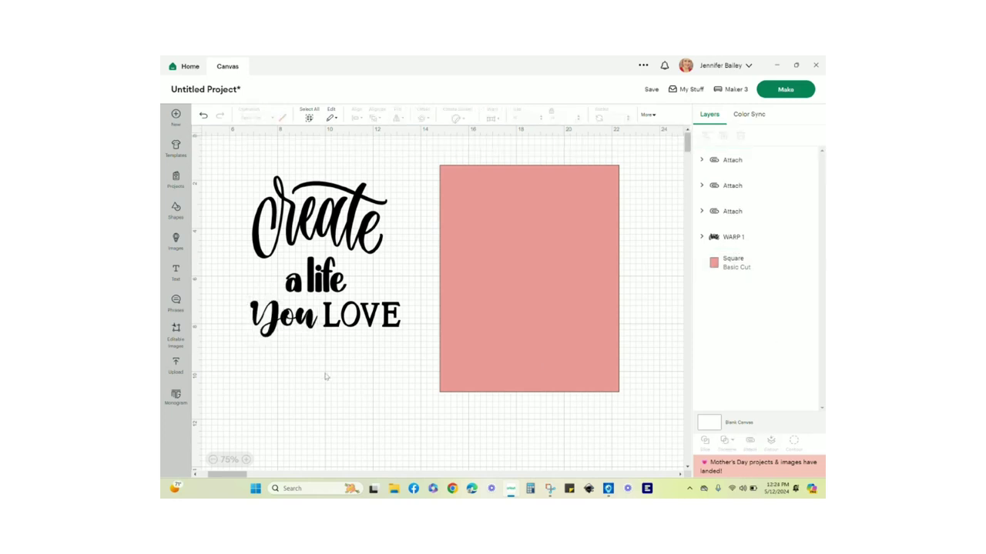
{"action": "left_click", "coordinate": [325, 220]}
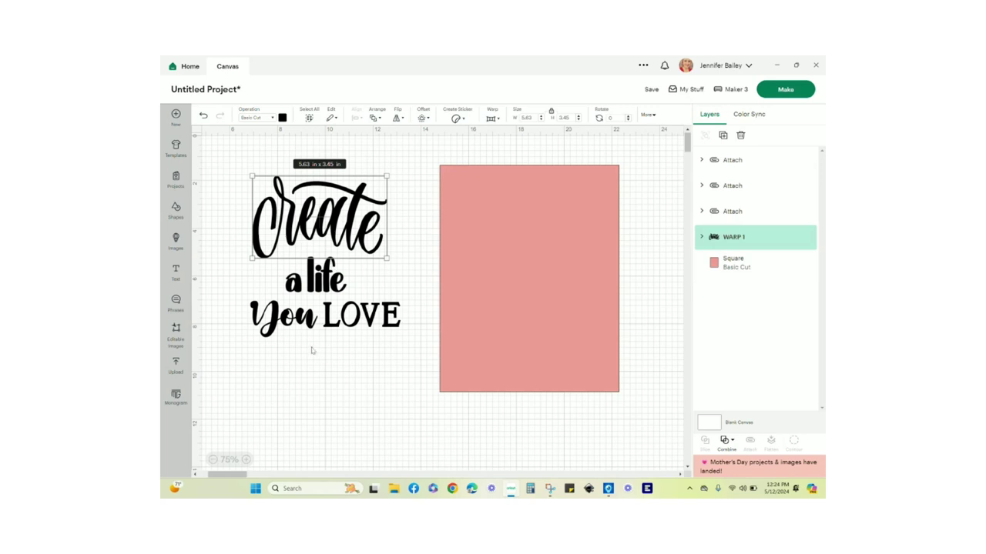
{"action": "left_click", "coordinate": [291, 316]}
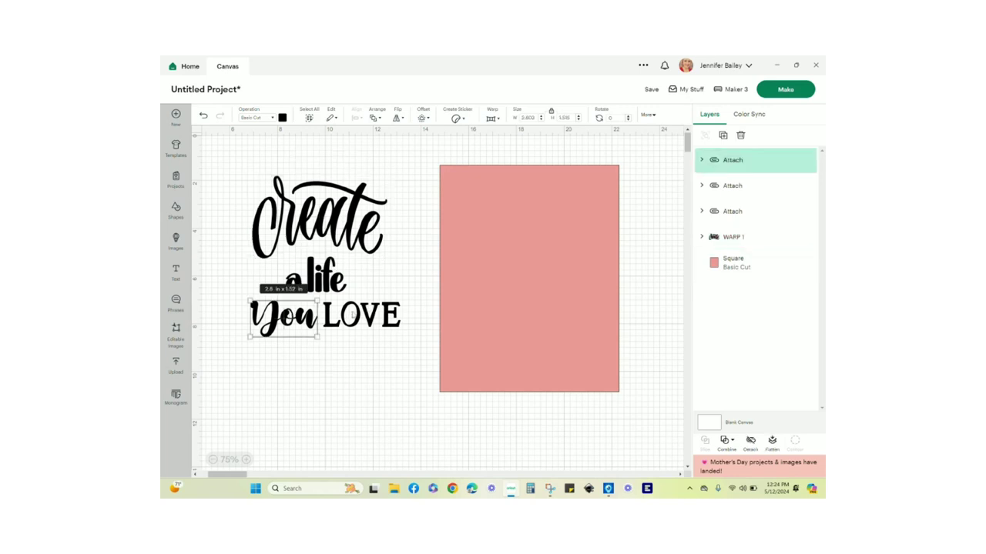
{"action": "left_click", "coordinate": [352, 313]}
{"action": "left_click", "coordinate": [295, 287]}
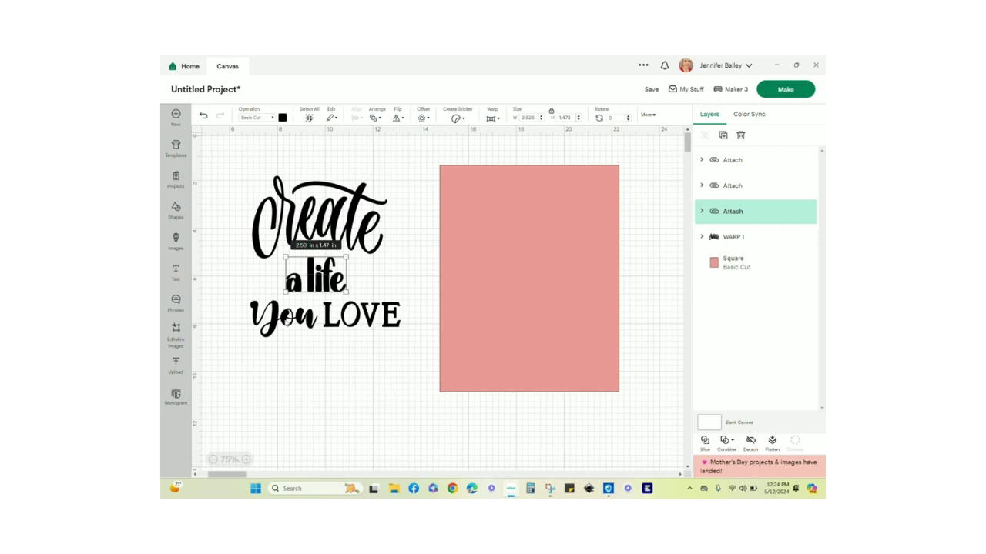
{"action": "left_click", "coordinate": [287, 322]}
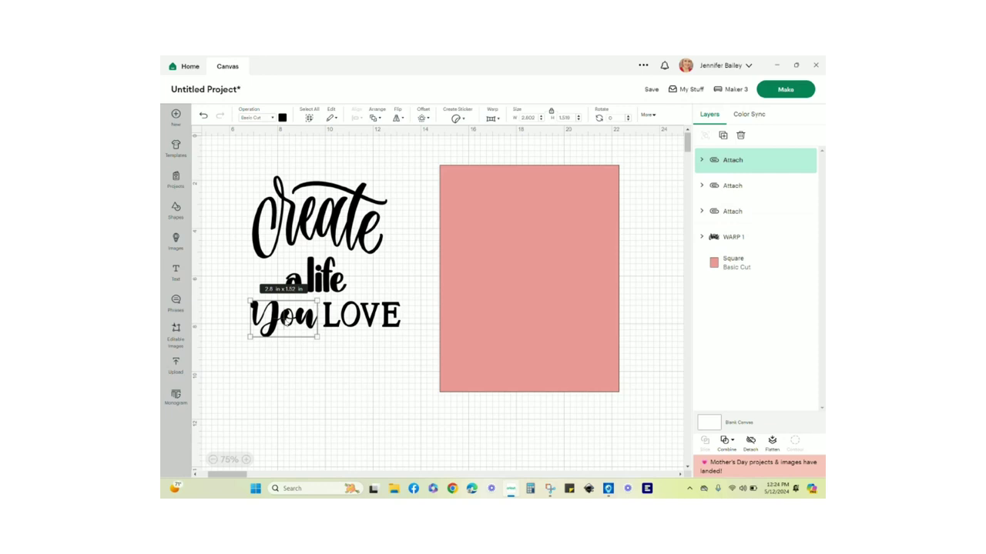
{"action": "left_click", "coordinate": [331, 371]}
Select "You" and "LOVE", try a bottom alignment, settle on aligning their tops, and attach the two words into one line.
{"action": "left_click_drag", "start_coordinate": [409, 317], "coordinate": [243, 318]}
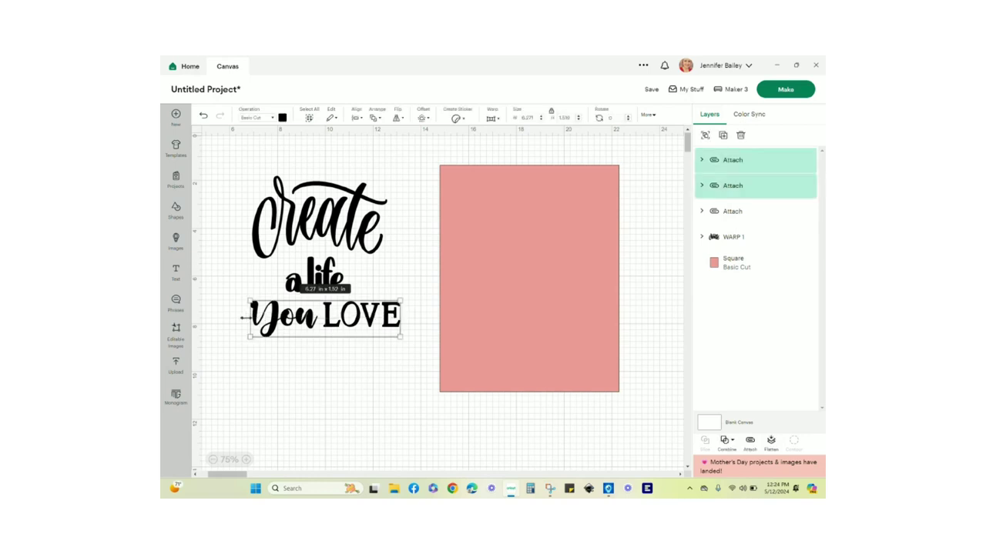
{"action": "left_click", "coordinate": [356, 120]}
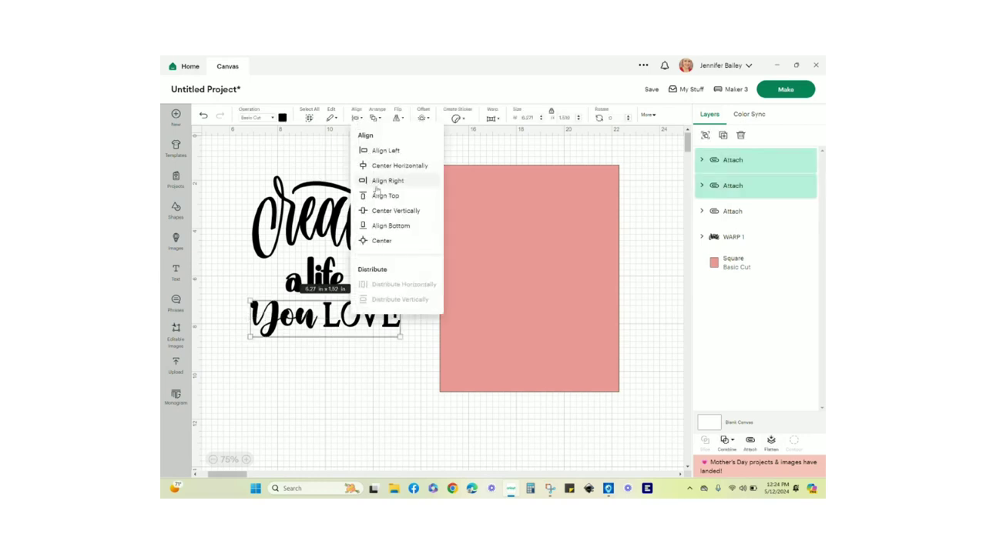
{"action": "left_click", "coordinate": [381, 228]}
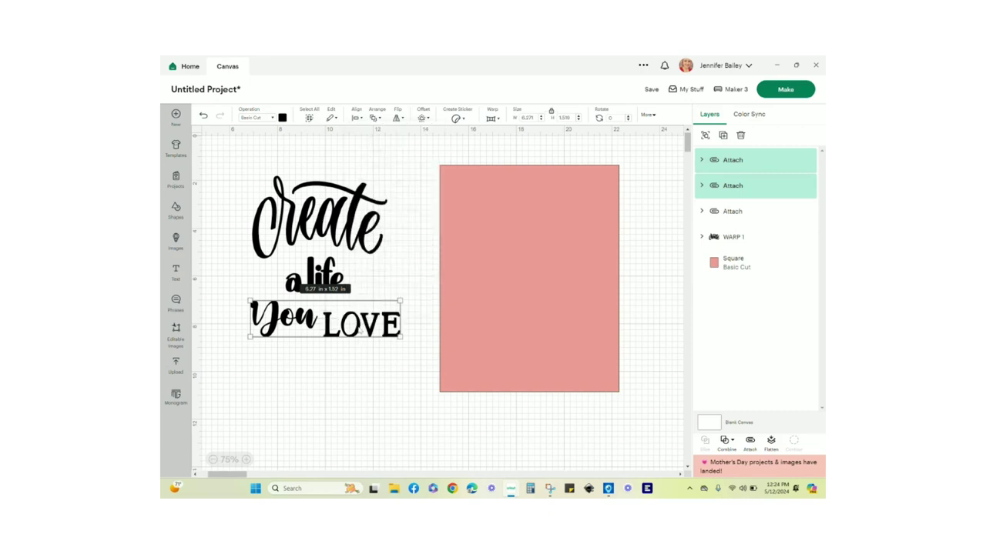
{"action": "left_click", "coordinate": [356, 118]}
{"action": "left_click", "coordinate": [391, 197]}
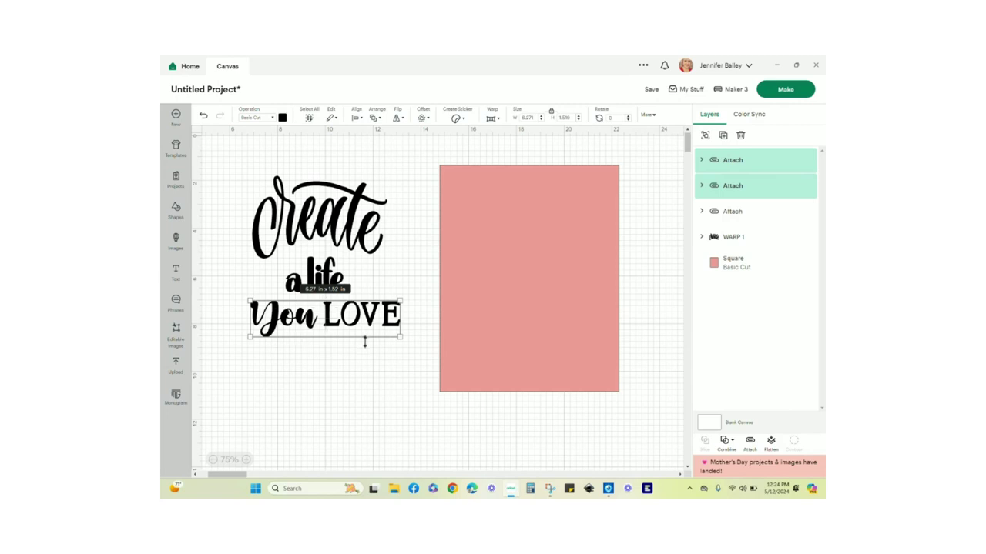
{"action": "left_click", "coordinate": [751, 442]}
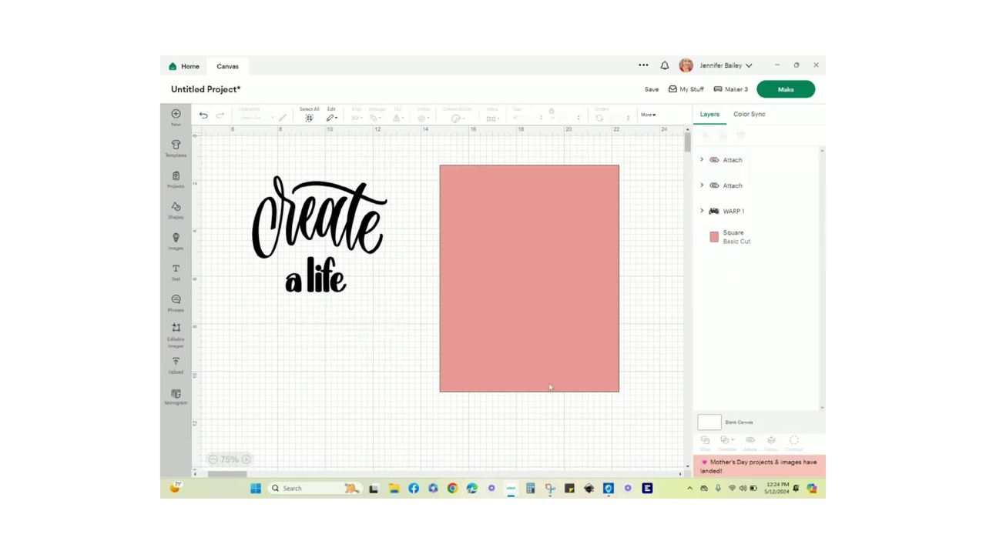
{"action": "left_click", "coordinate": [327, 368]}
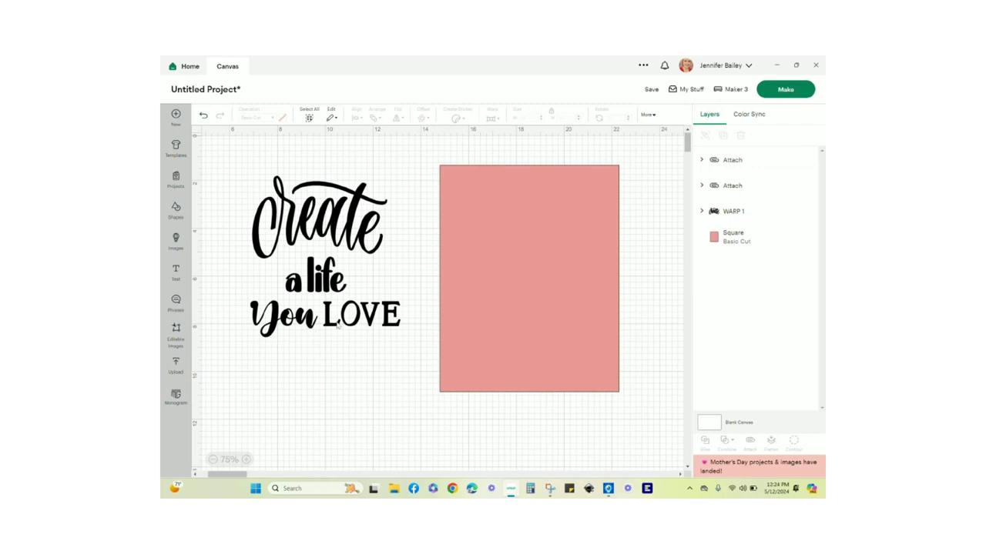
Move the attached "You LOVE" line slightly down and to the left to widen the gap below "a life".
{"action": "left_click", "coordinate": [331, 318]}
{"action": "left_click", "coordinate": [320, 367]}
{"action": "left_click", "coordinate": [322, 321]}
{"action": "left_click_drag", "start_coordinate": [325, 321], "coordinate": [321, 325]}
{"action": "left_click_drag", "start_coordinate": [320, 327], "coordinate": [320, 327]}
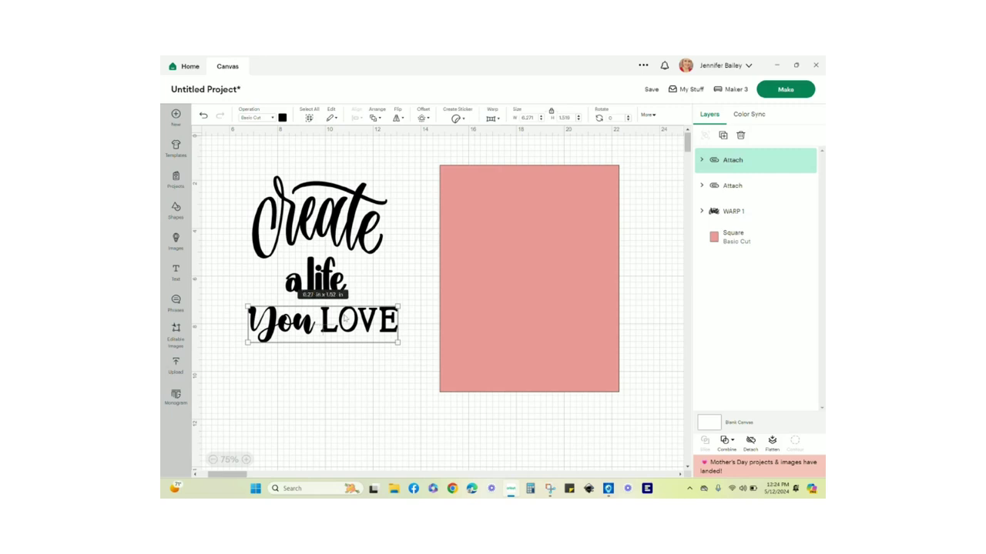
{"action": "left_click", "coordinate": [329, 232]}
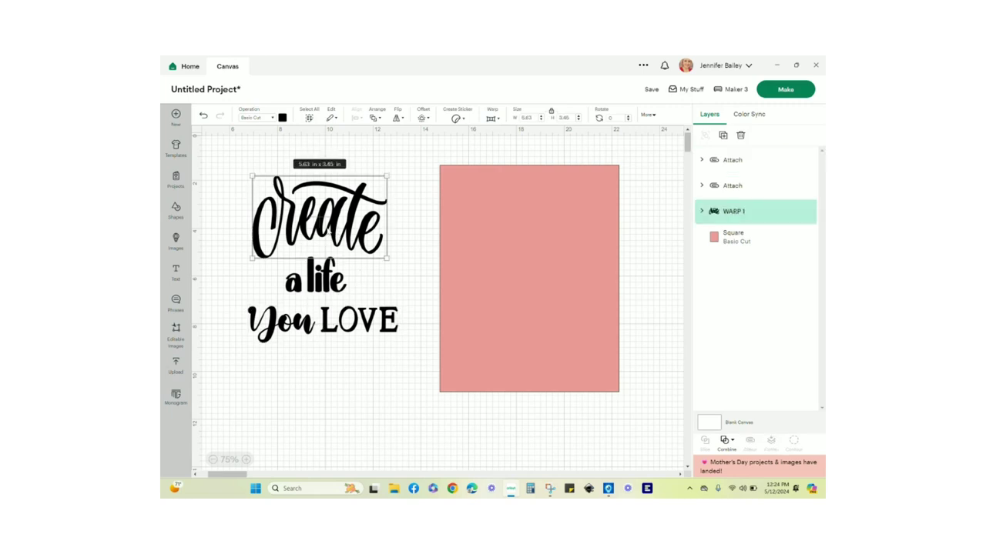
{"action": "left_click", "coordinate": [324, 284]}
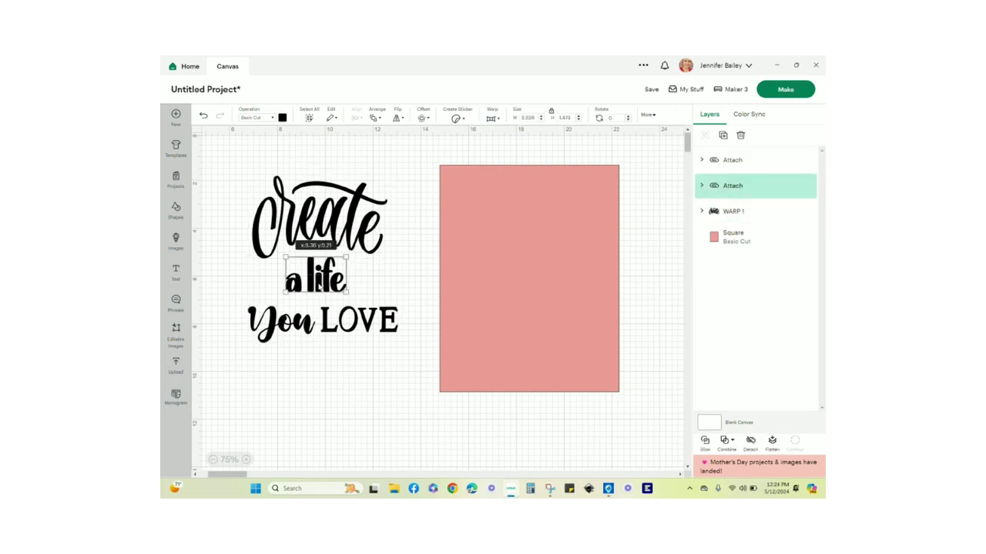
{"action": "left_click", "coordinate": [324, 366]}
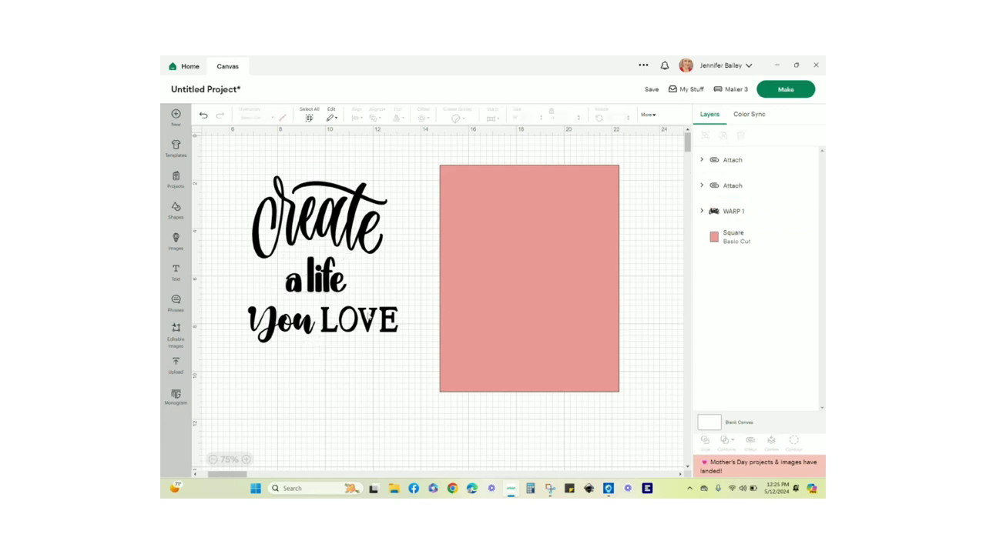
{"action": "left_click", "coordinate": [327, 283]}
{"action": "left_click", "coordinate": [326, 358]}
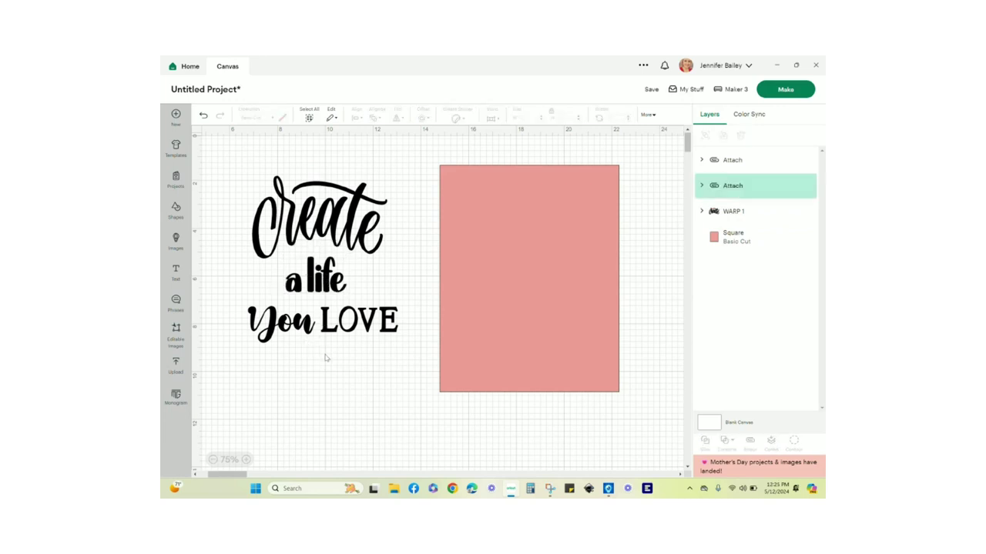
Fine-tune the position of the "You LOVE" line so the spacing below "a life" looks even.
{"action": "left_click", "coordinate": [323, 324]}
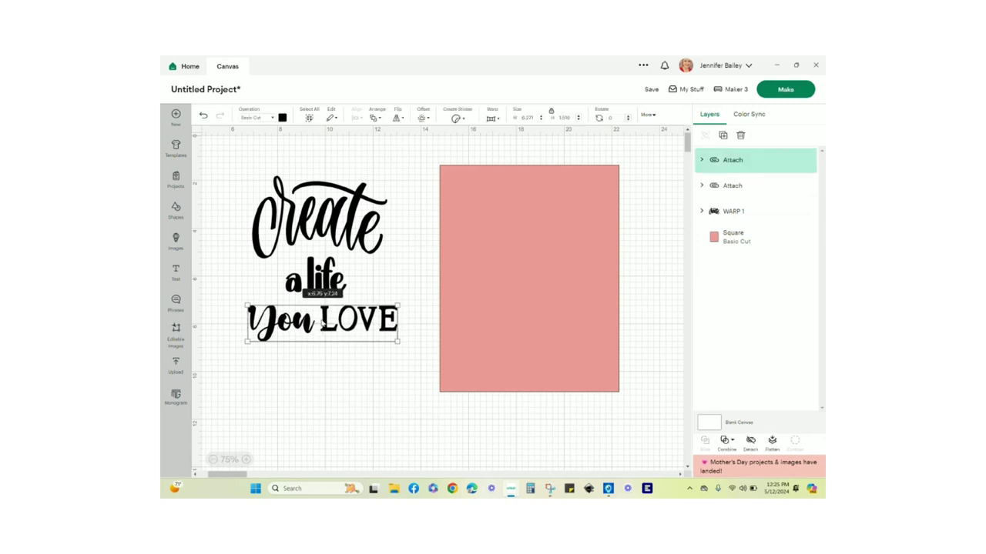
{"action": "left_click", "coordinate": [326, 358]}
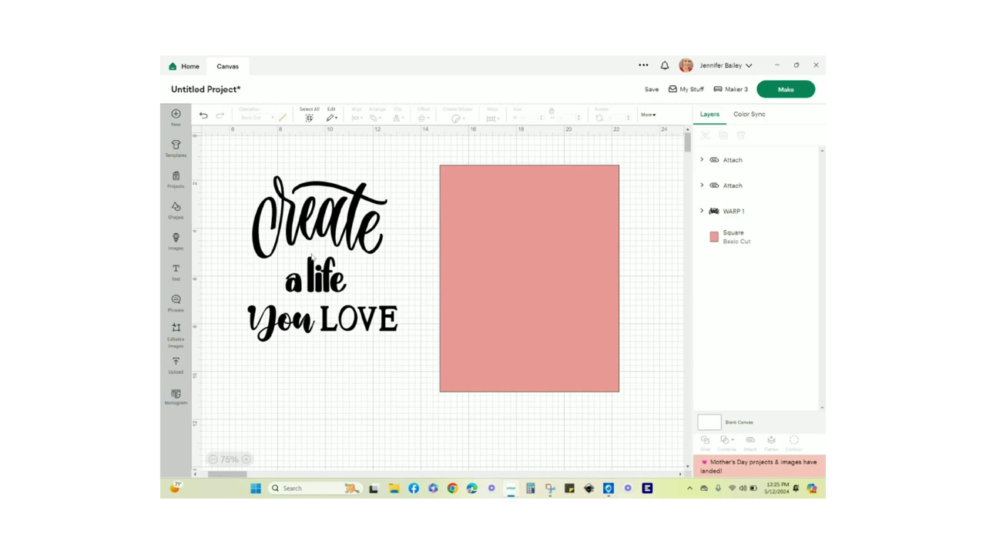
{"action": "left_click", "coordinate": [329, 316]}
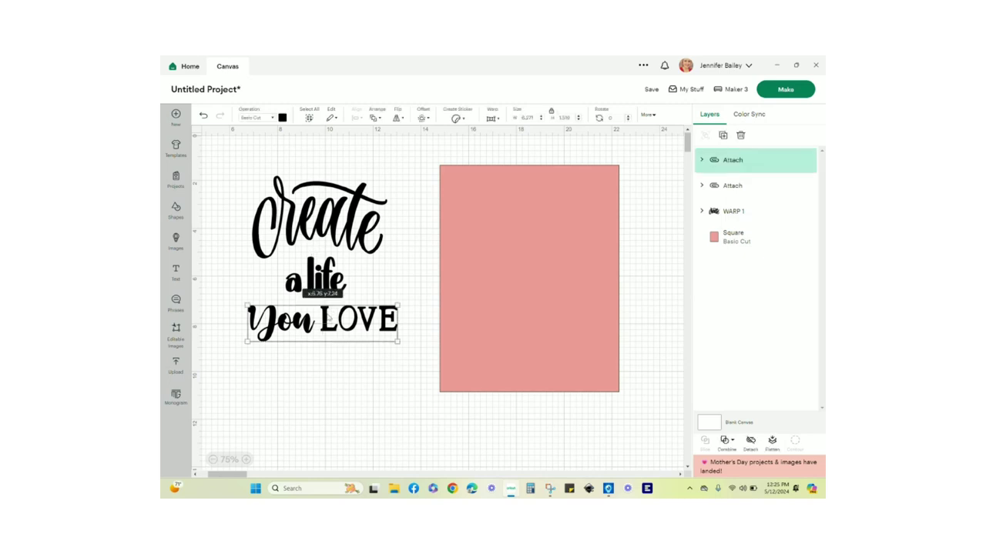
{"action": "left_click_drag", "start_coordinate": [328, 317], "coordinate": [330, 319]}
{"action": "left_click", "coordinate": [366, 369]}
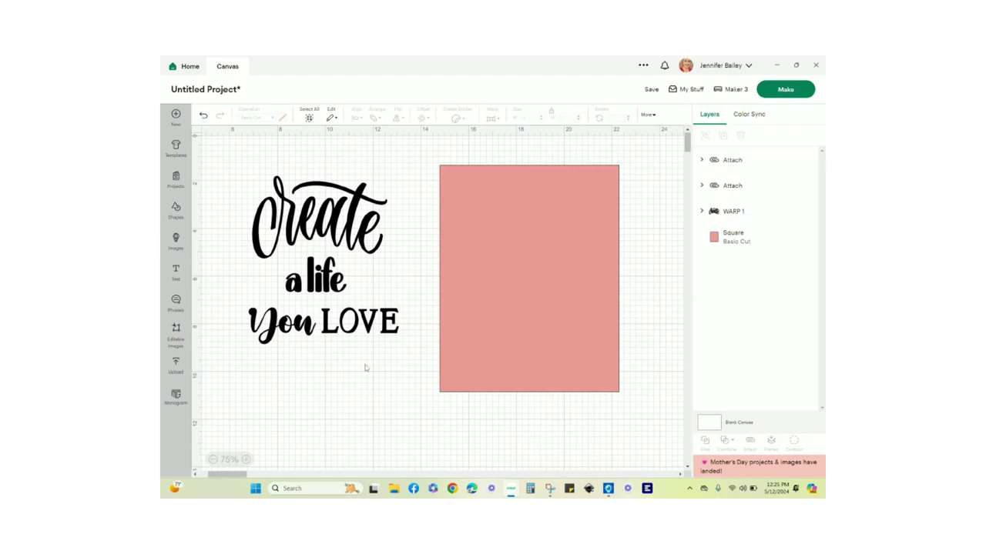
{"action": "left_click", "coordinate": [321, 323]}
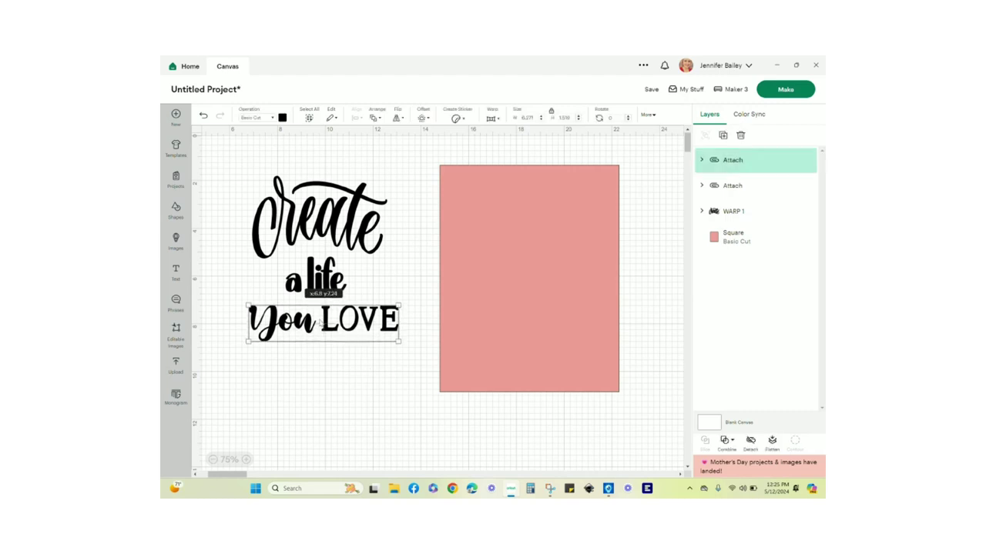
{"action": "left_click", "coordinate": [332, 375]}
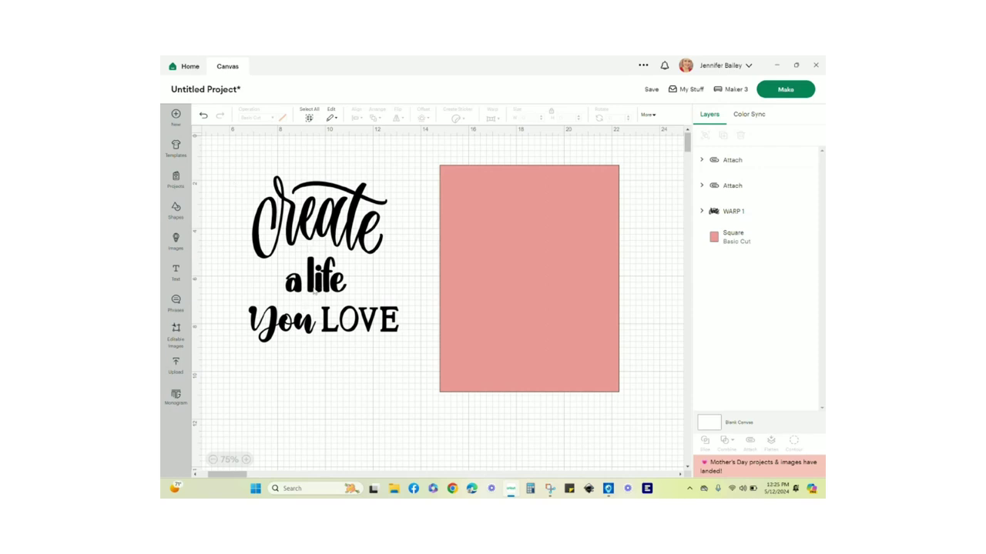
Select all three lines of lettering, center them horizontally and attach them into one design.
{"action": "left_click_drag", "start_coordinate": [232, 181], "coordinate": [415, 378]}
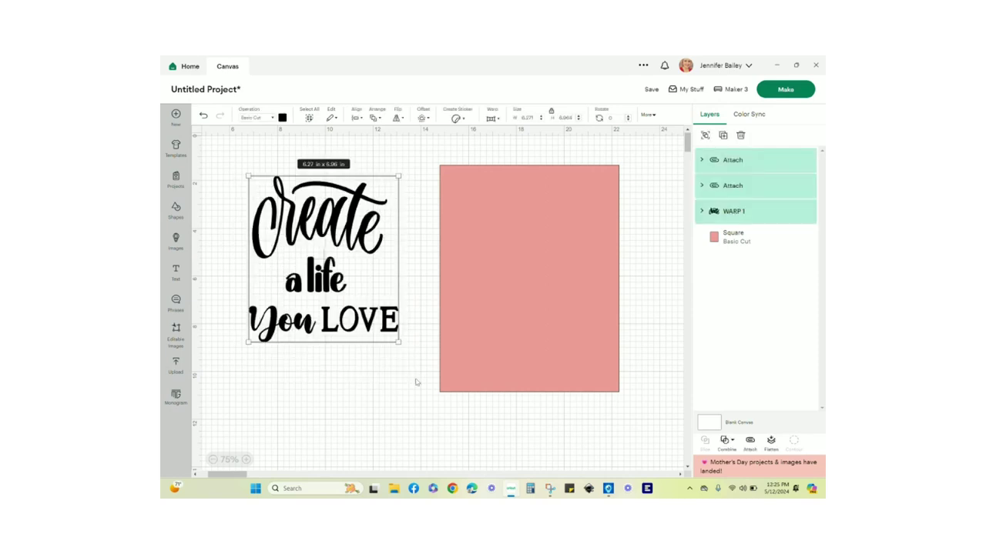
{"action": "left_click", "coordinate": [355, 117]}
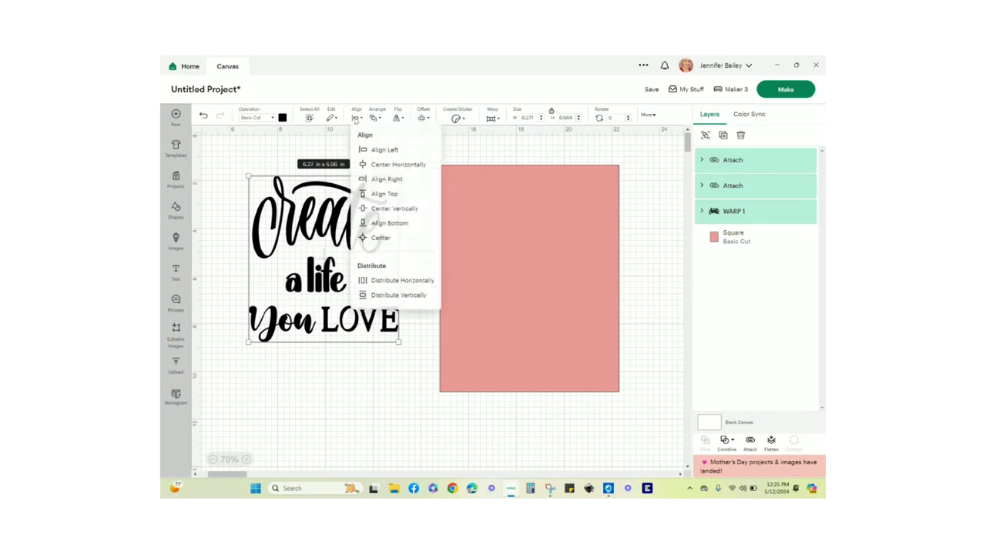
{"action": "left_click", "coordinate": [382, 166]}
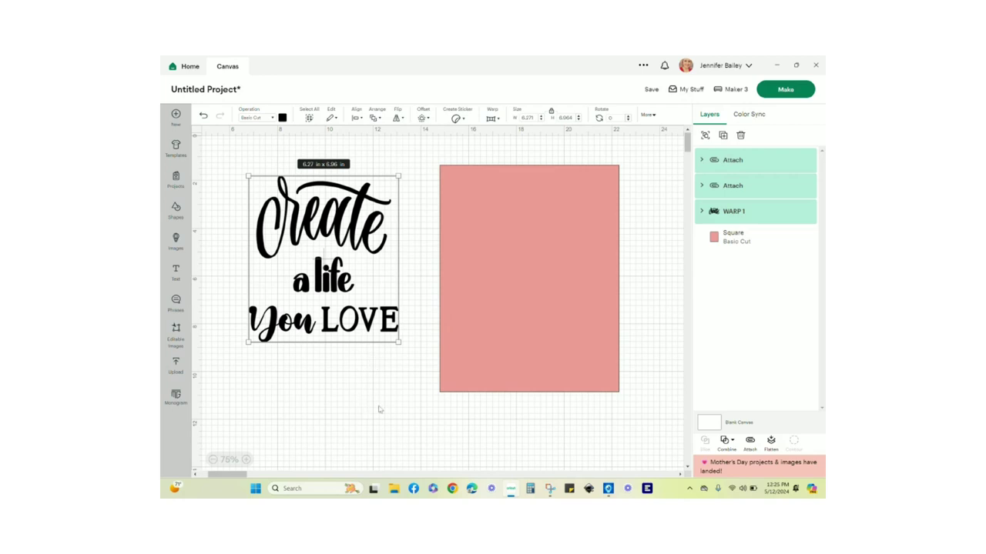
{"action": "left_click", "coordinate": [750, 445]}
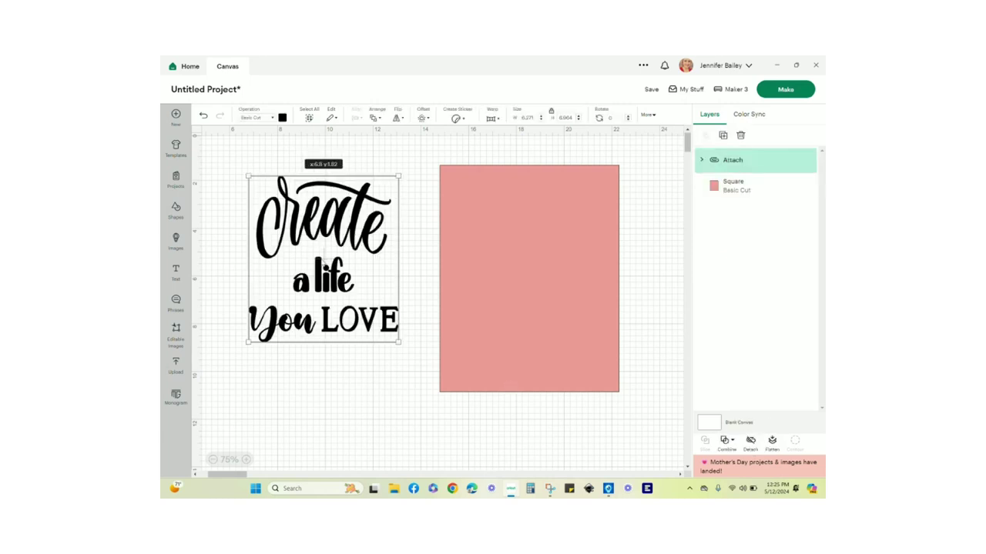
Preview the attached lettering over the pink rectangle, and move it back to open canvas with the rectangle's layer hidden.
{"action": "left_click_drag", "start_coordinate": [330, 265], "coordinate": [530, 282]}
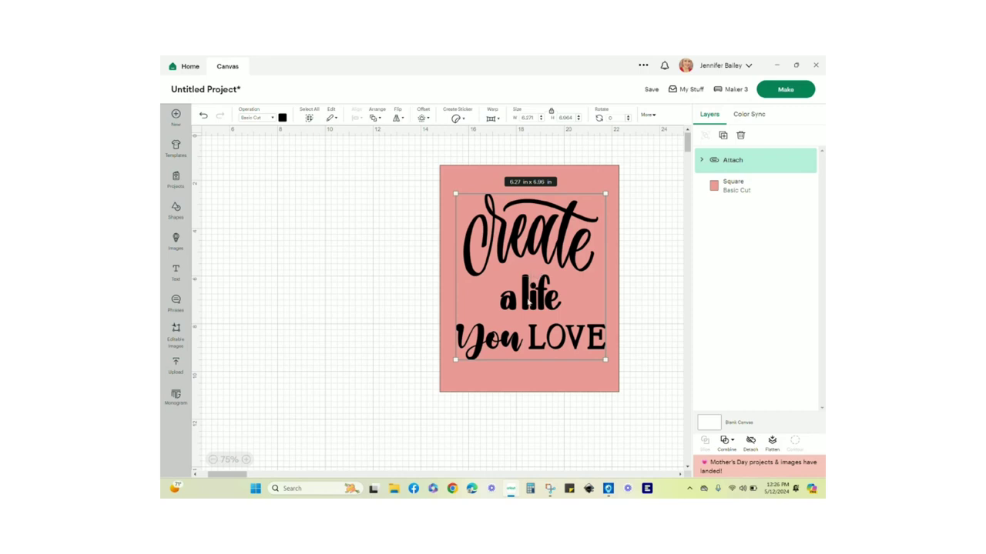
{"action": "left_click", "coordinate": [525, 423]}
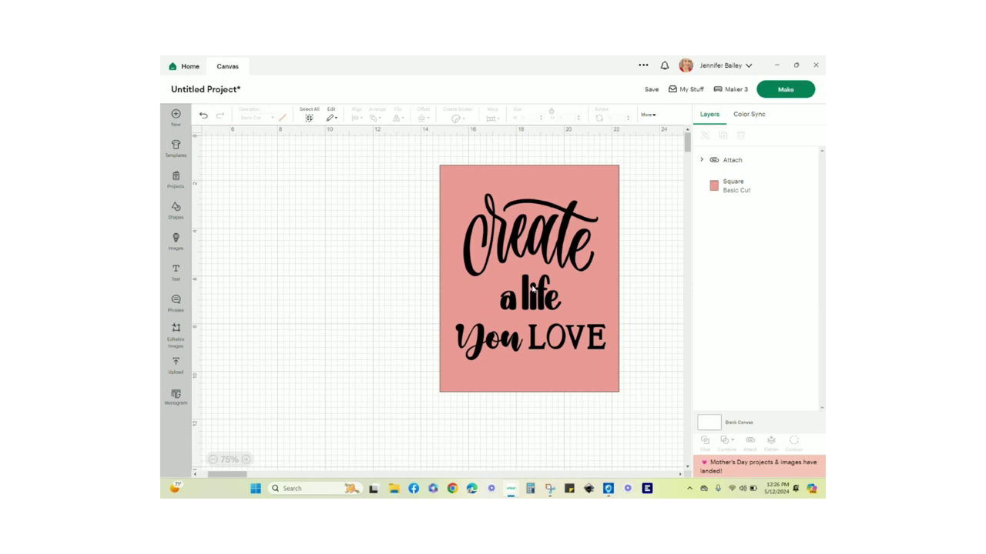
{"action": "left_click", "coordinate": [795, 187]}
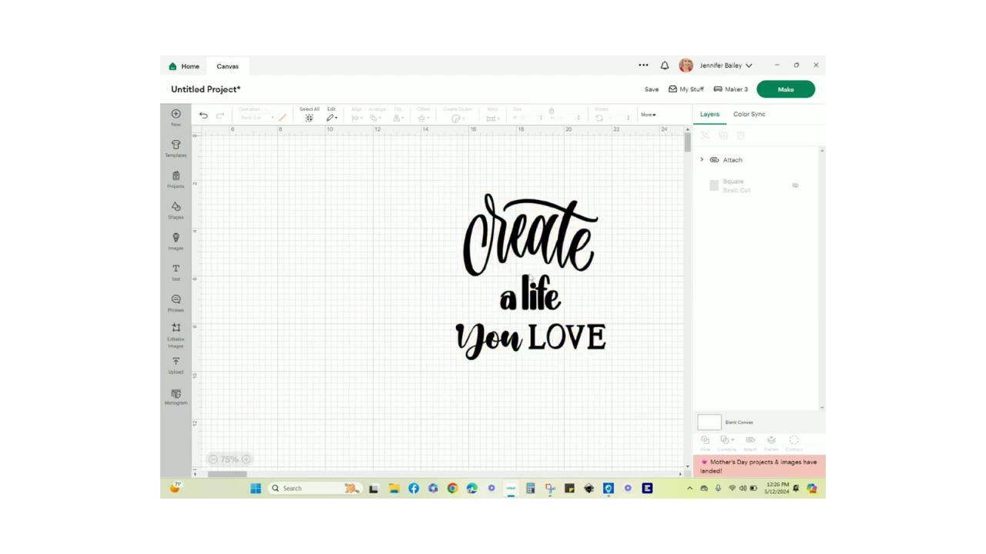
{"action": "left_click_drag", "start_coordinate": [530, 278], "coordinate": [359, 275]}
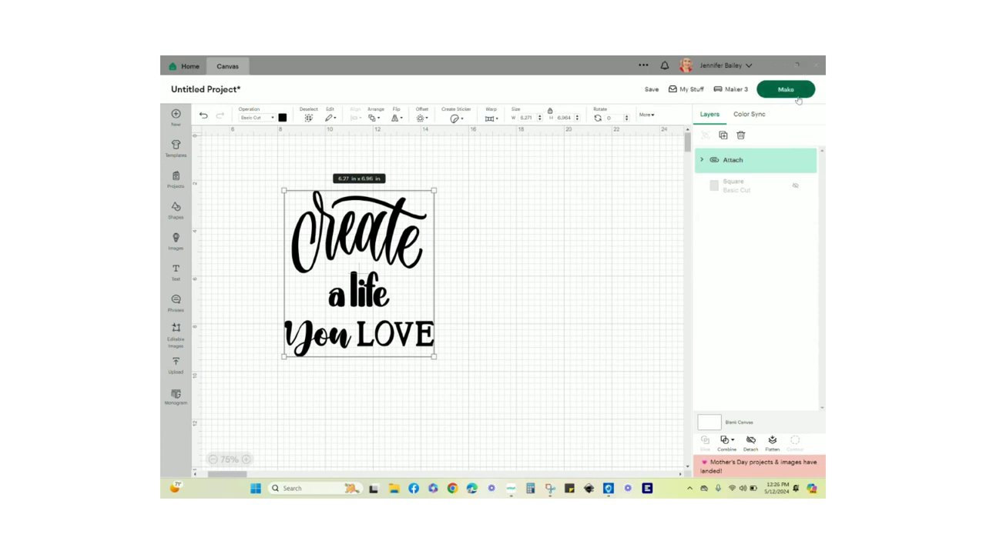
Send the design to be made, saving the project under the title "Create A Life You Love".
{"action": "left_click", "coordinate": [795, 93]}
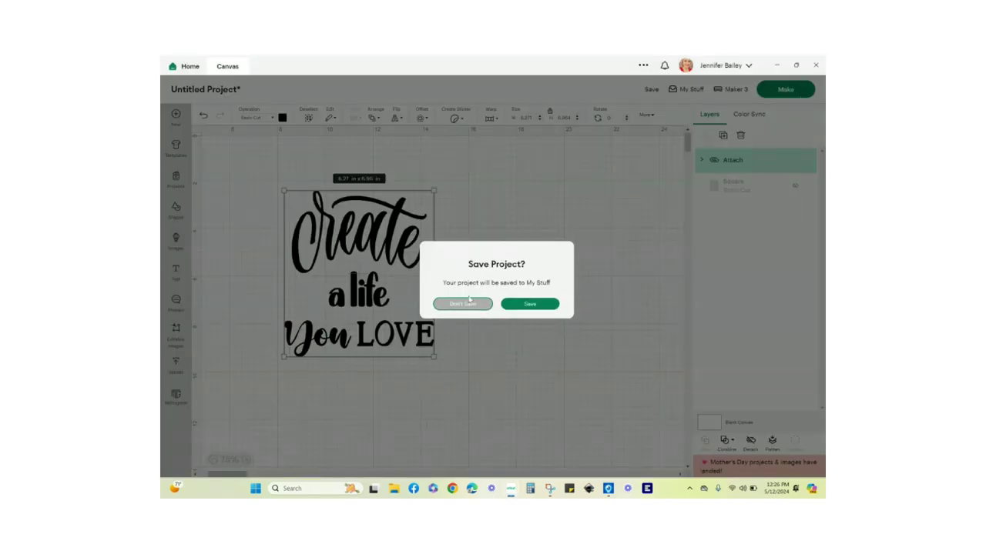
{"action": "left_click", "coordinate": [522, 305]}
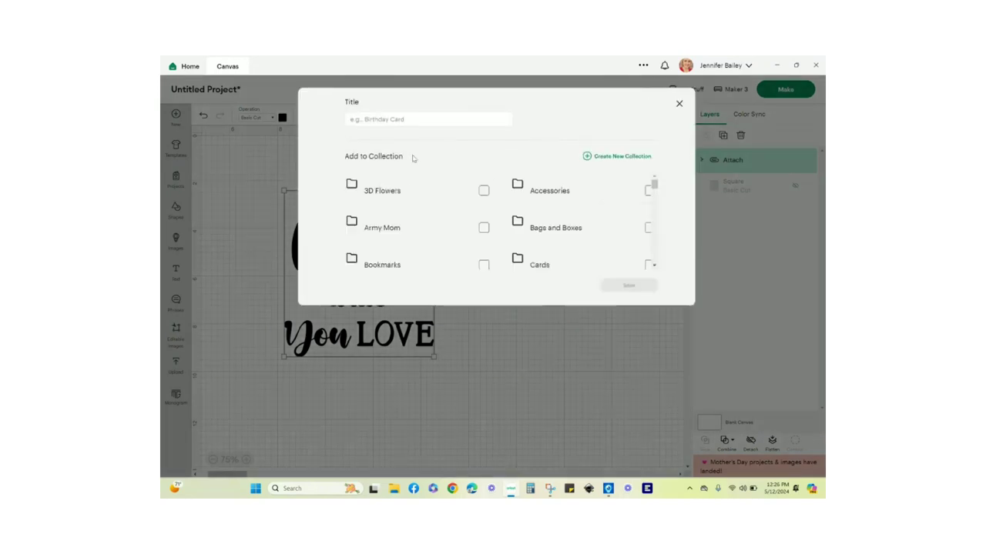
{"action": "left_click", "coordinate": [428, 117]}
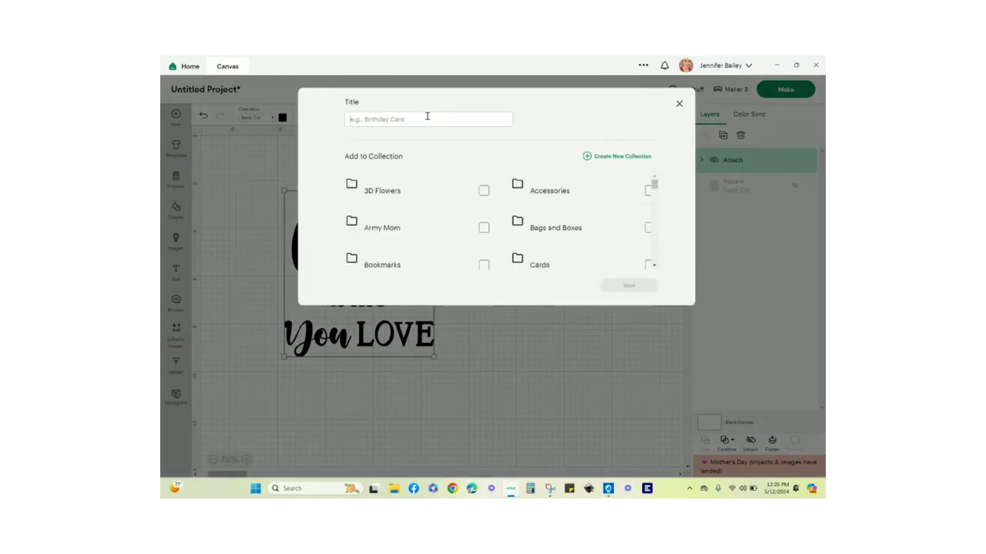
{"action": "type", "text": "Create A Life You Love"}
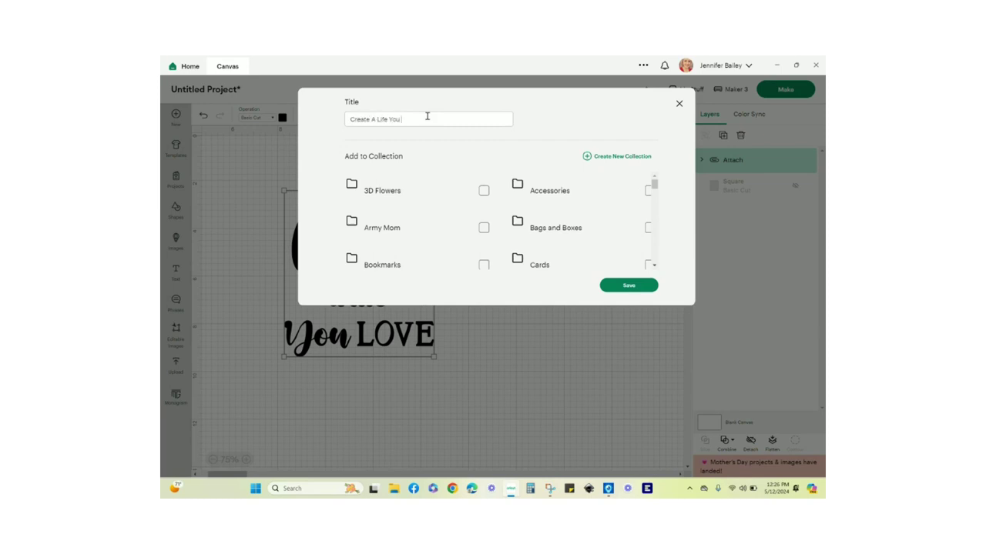
{"action": "left_click", "coordinate": [626, 286]}
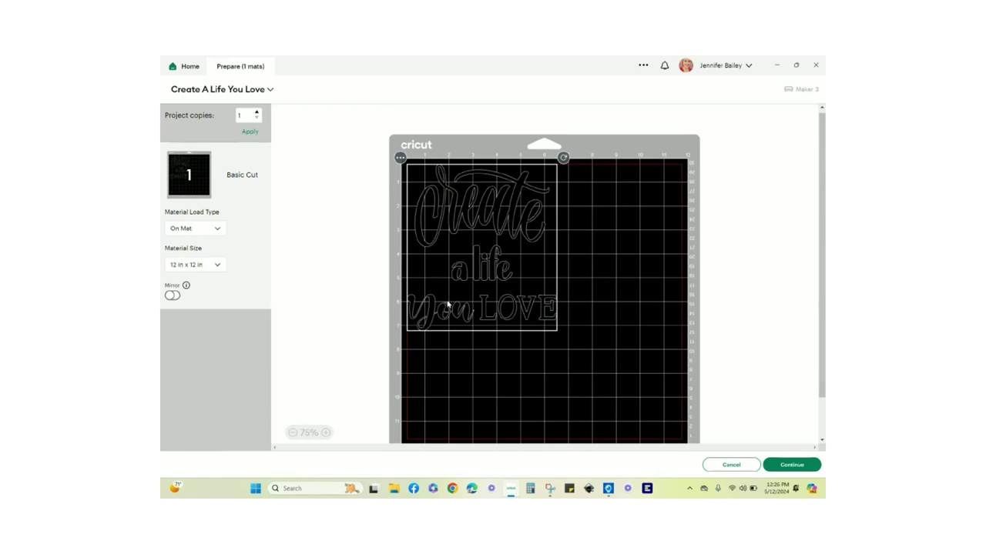
Check the lettering's placement on the mat, continue to the cut setup and set the base material to Premium Vinyl - Removable Matte.
{"action": "left_click", "coordinate": [439, 356]}
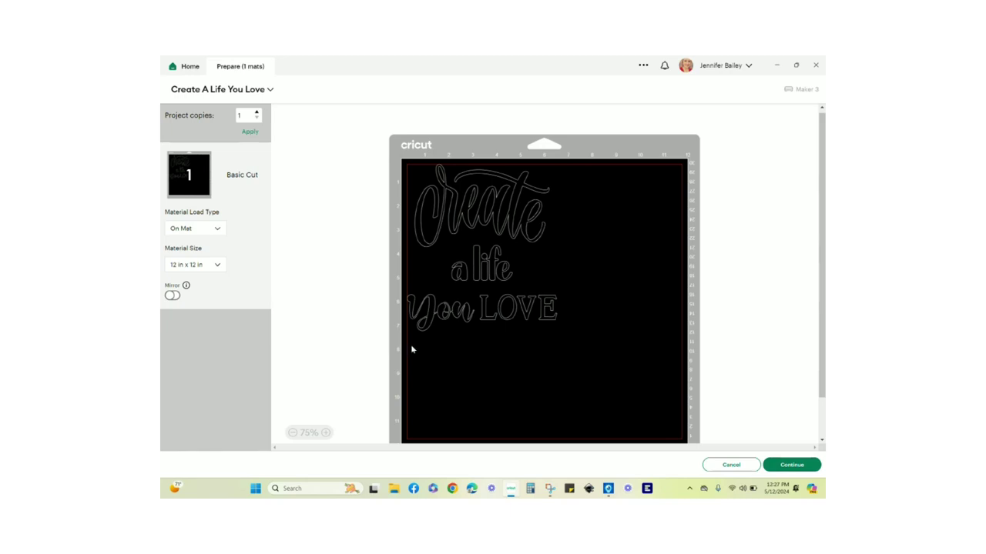
{"action": "left_click", "coordinate": [550, 325]}
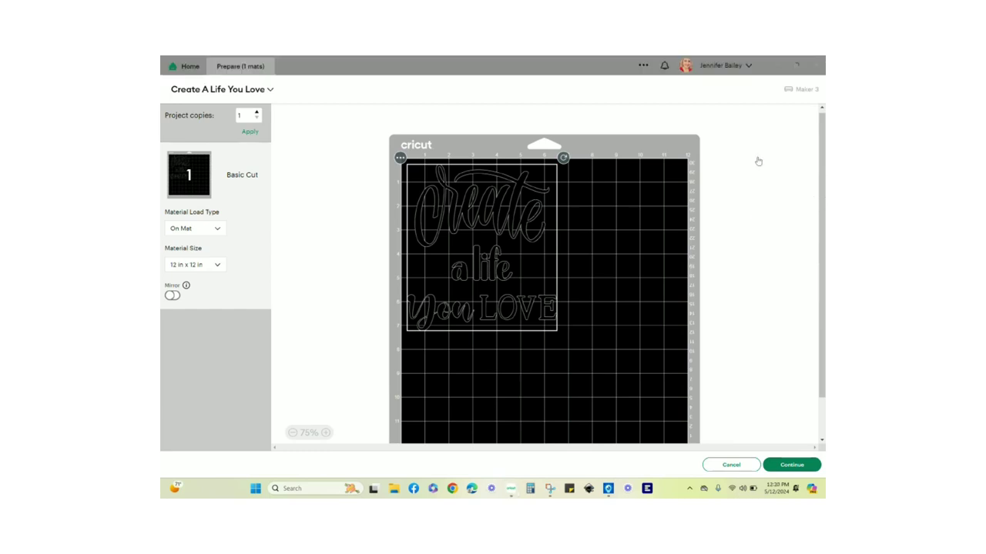
{"action": "left_click", "coordinate": [792, 465]}
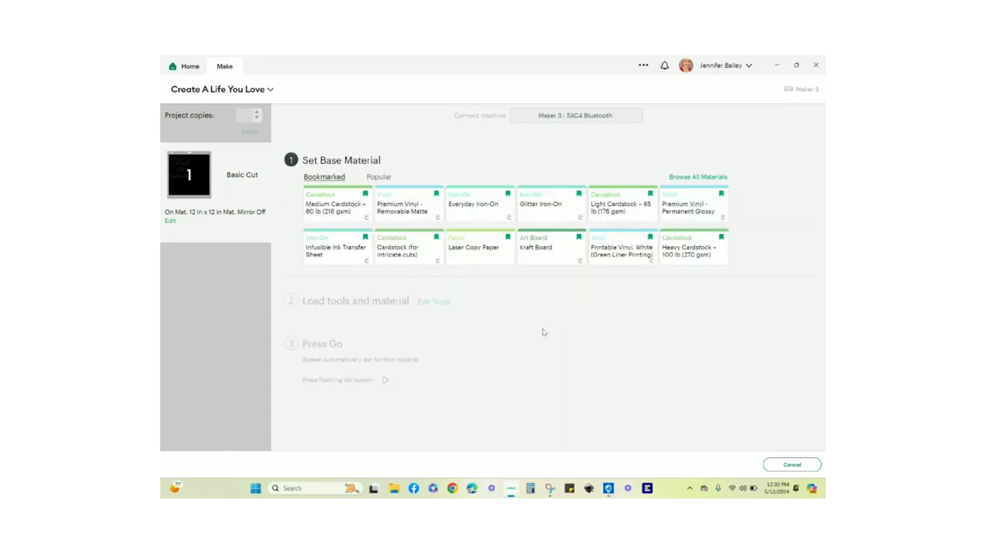
{"action": "left_click", "coordinate": [404, 205]}
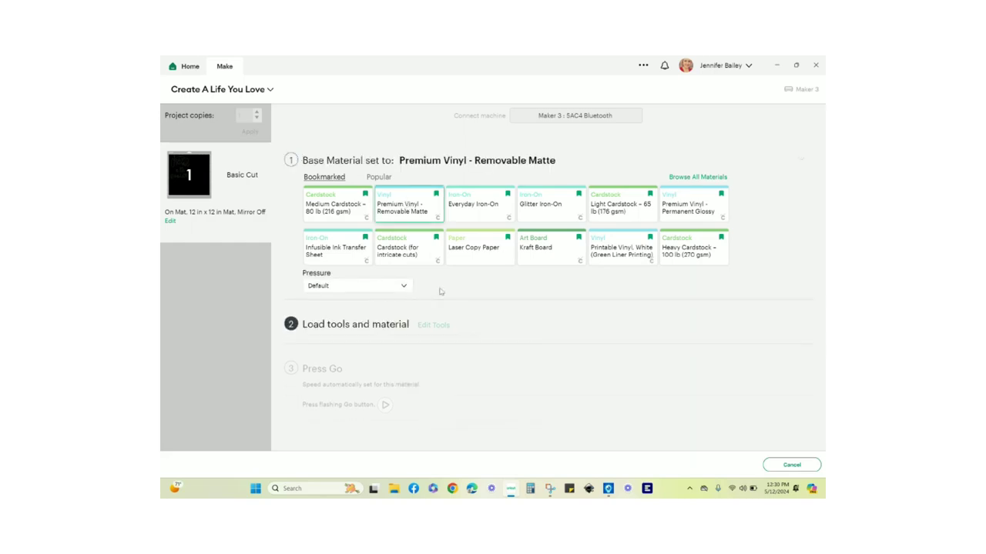